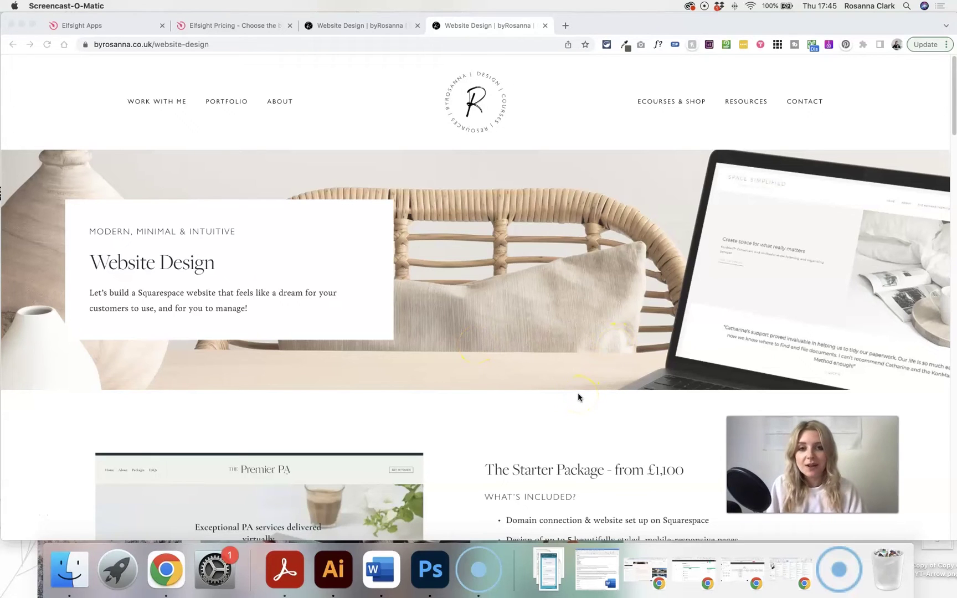
Scroll down the website-design page to the Facebook reviews carousel and advance it one review
scroll(579, 395, "down", 10)
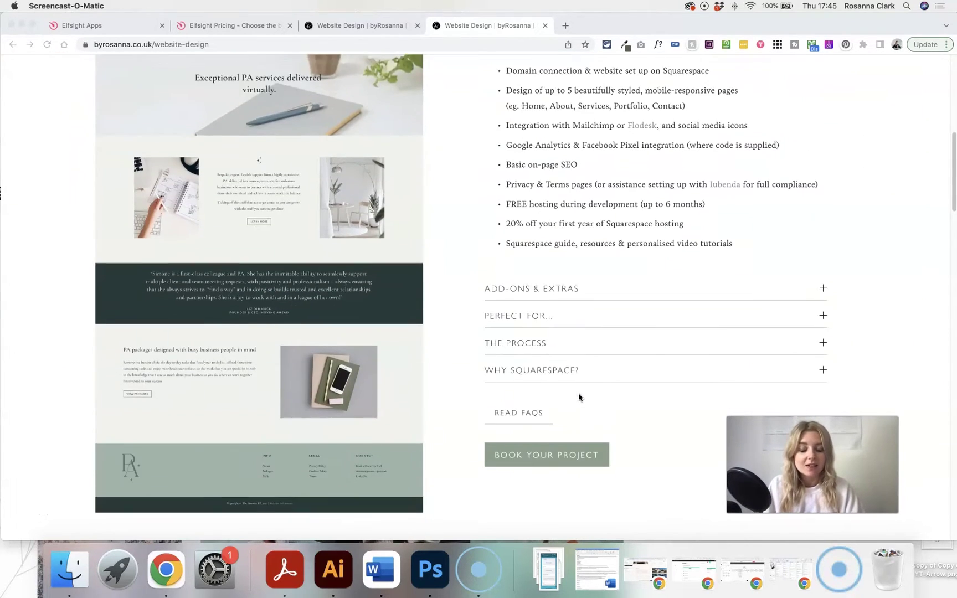
scroll(578, 396, "down", 6)
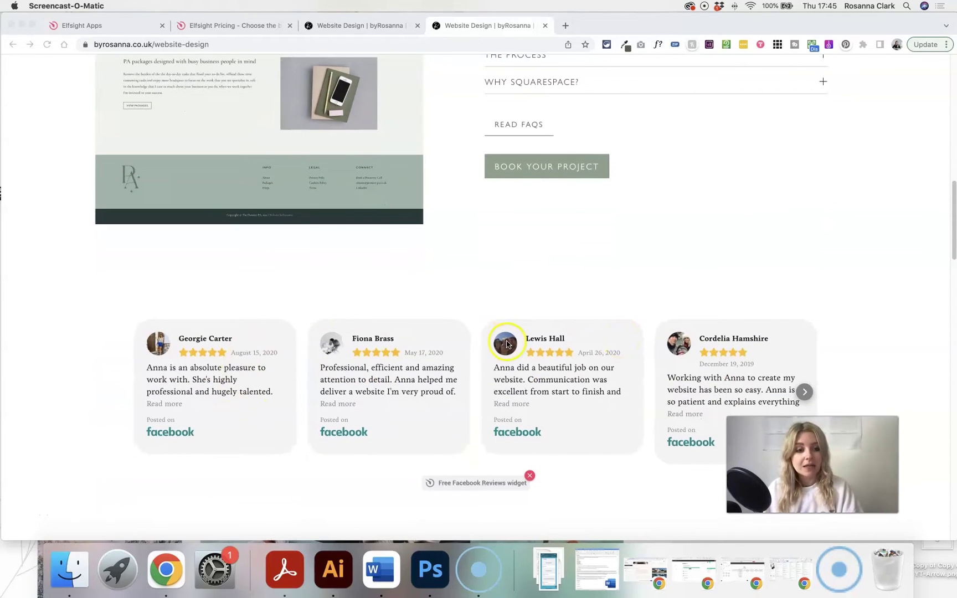
left_click(804, 392)
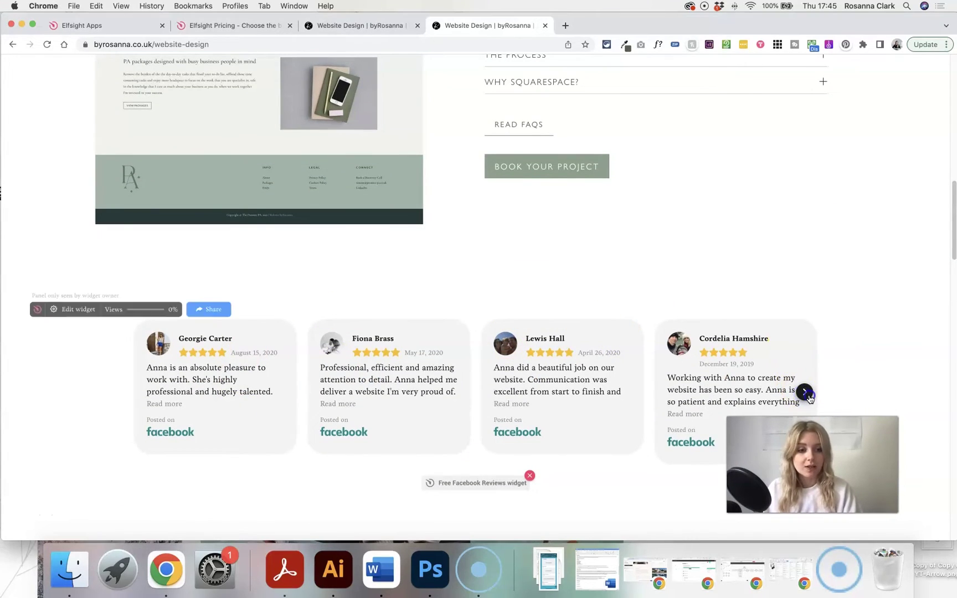
scroll(807, 258, "down", 3)
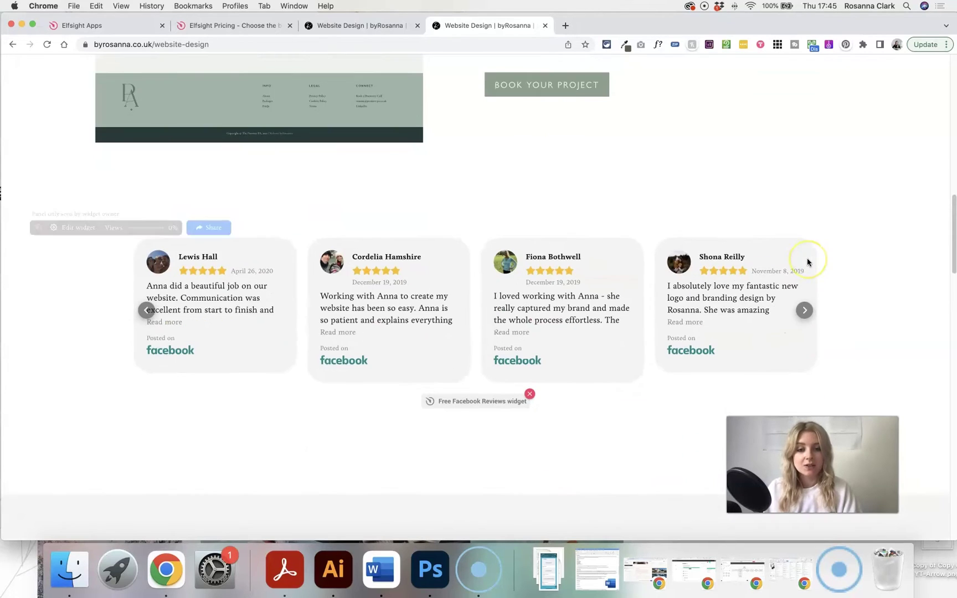
scroll(803, 221, "up", 1)
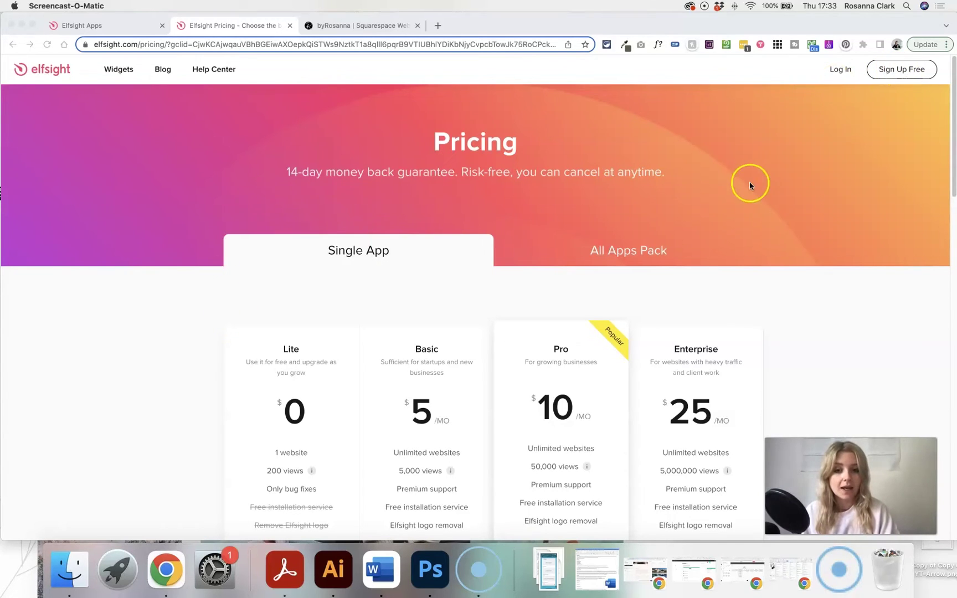
Scroll through the Elfsight Applications panel listing the available widget apps
scroll(624, 268, "down", 2)
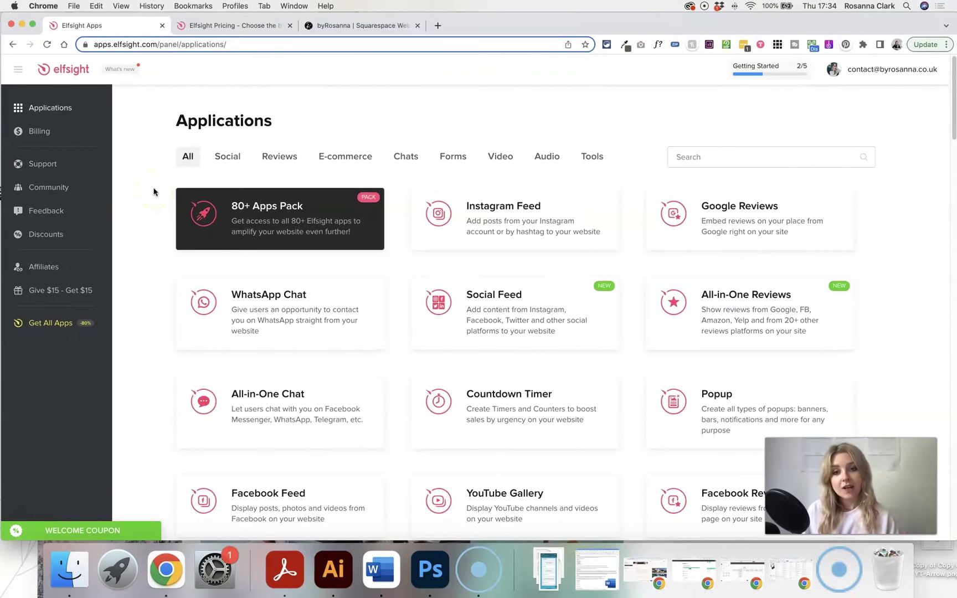
mouse_move(185, 350)
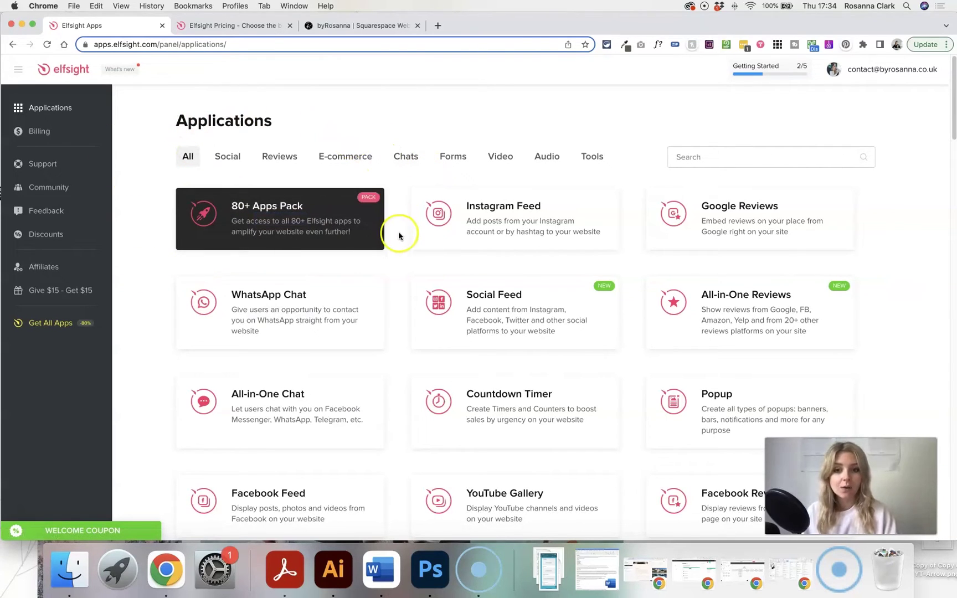
scroll(393, 304, "down", 3)
scroll(393, 305, "down", 3)
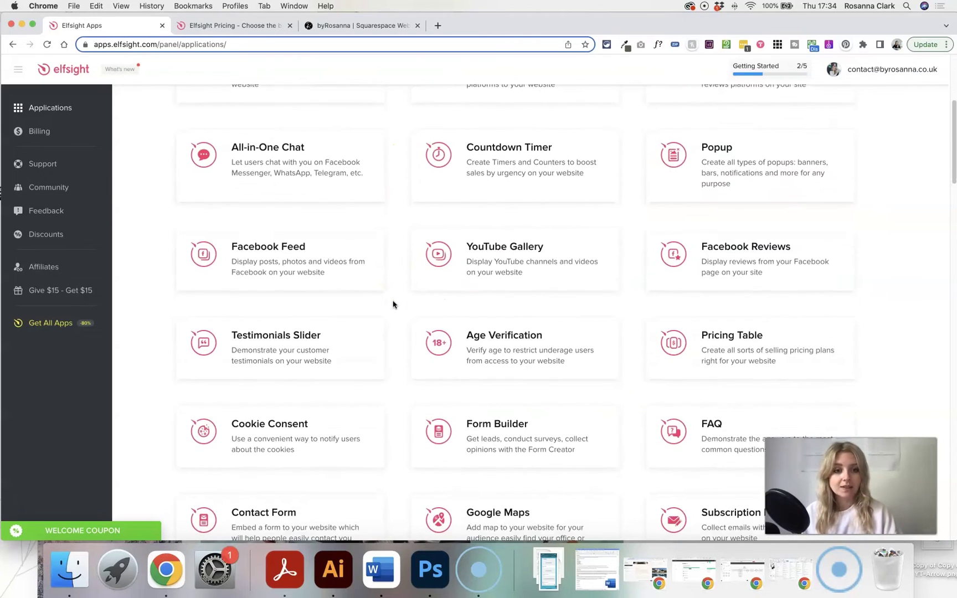
scroll(393, 304, "down", 4)
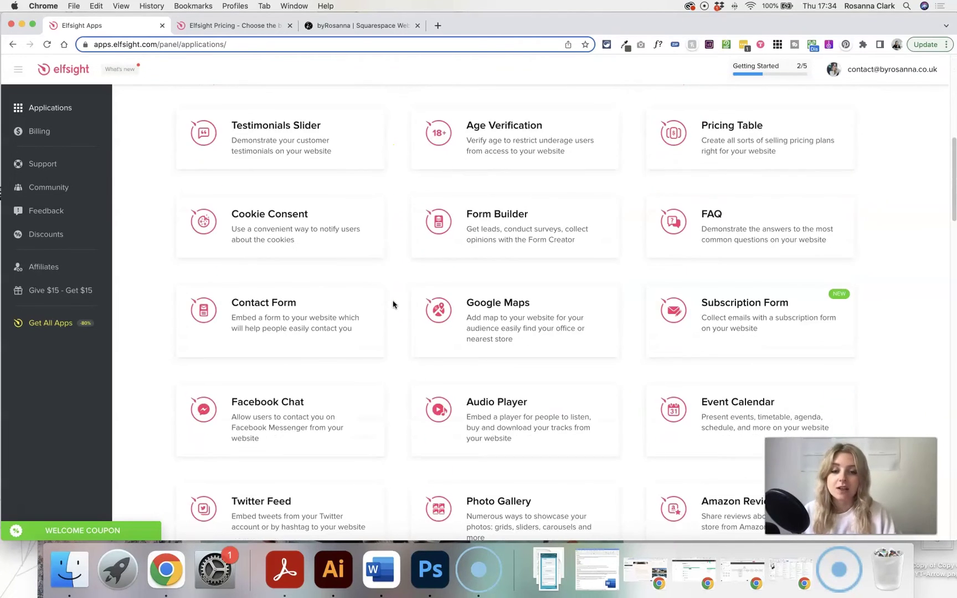
scroll(393, 304, "down", 2)
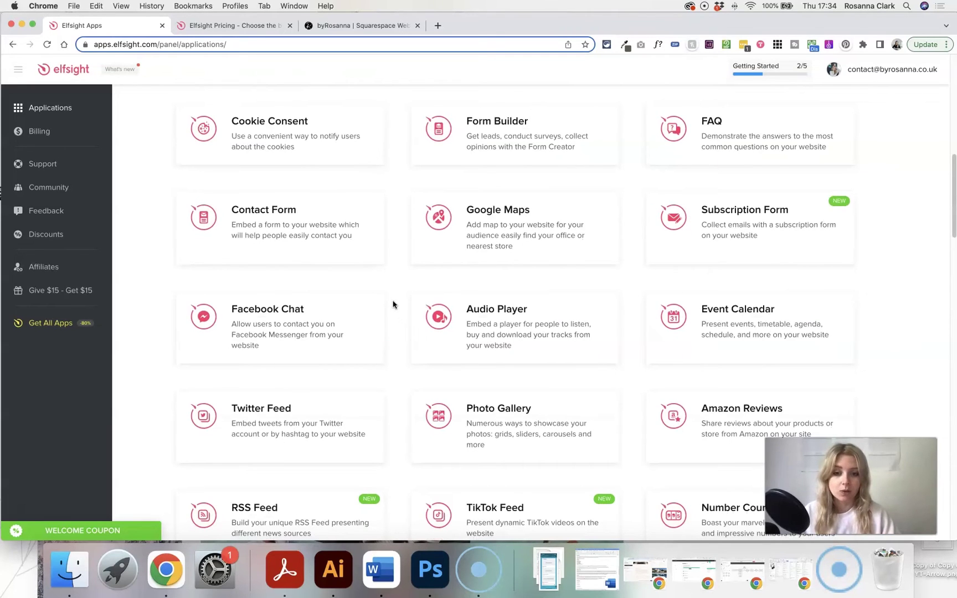
scroll(397, 360, "down", 6)
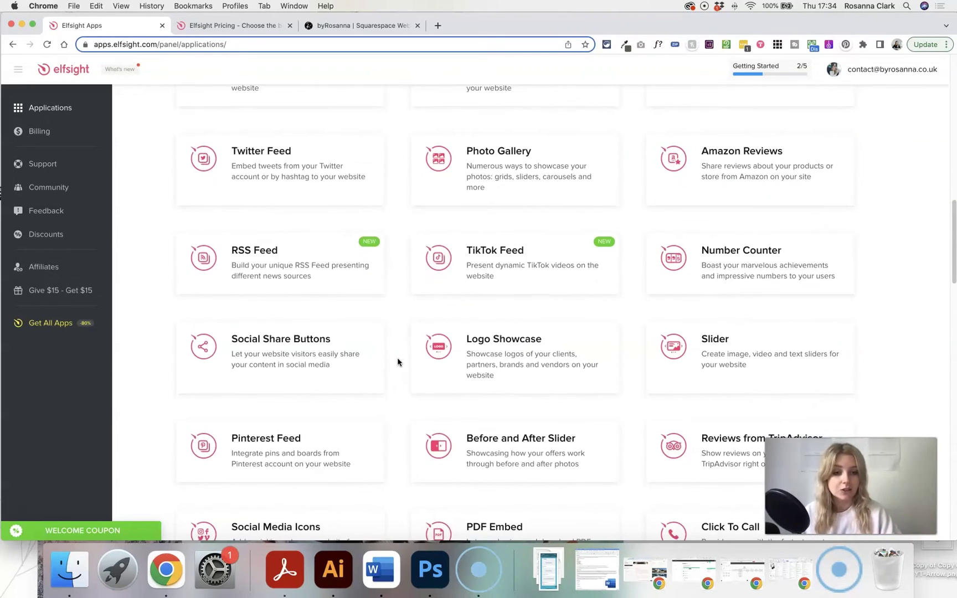
scroll(397, 363, "up", 15)
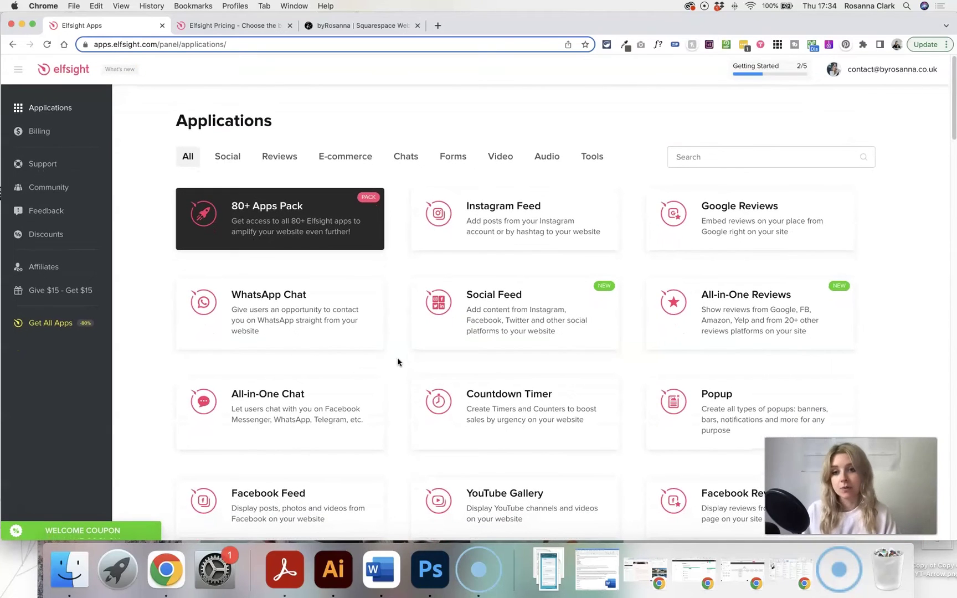
left_click(278, 158)
Filter the Elfsight apps to Reviews and locate the Facebook Reviews card
left_click(278, 159)
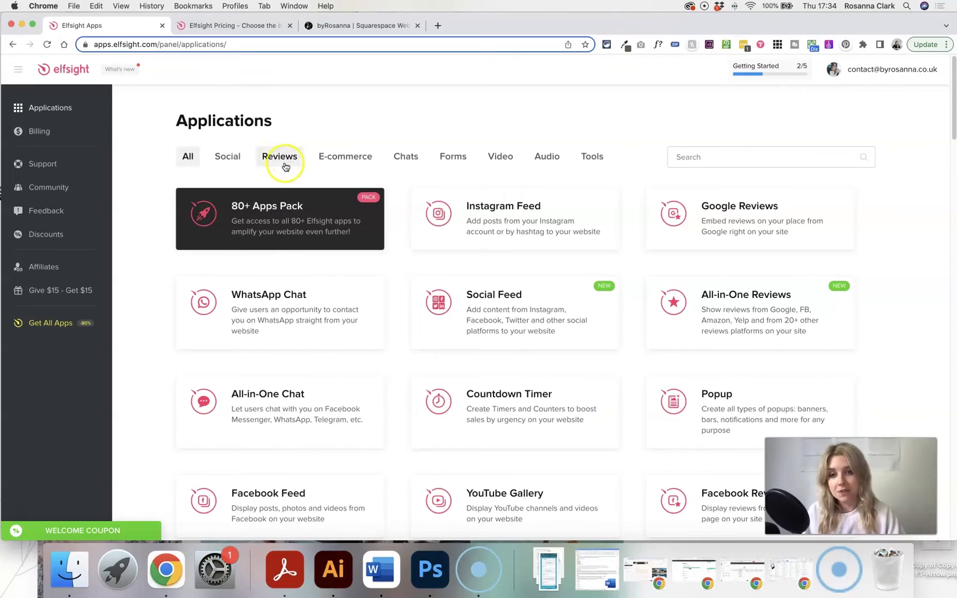
left_click(348, 169)
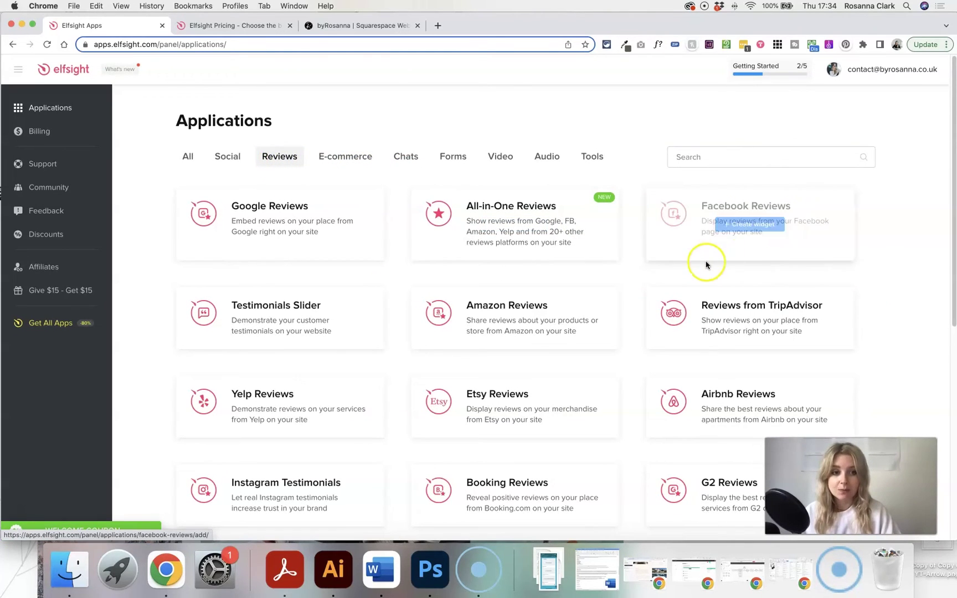
scroll(706, 265, "down", 1)
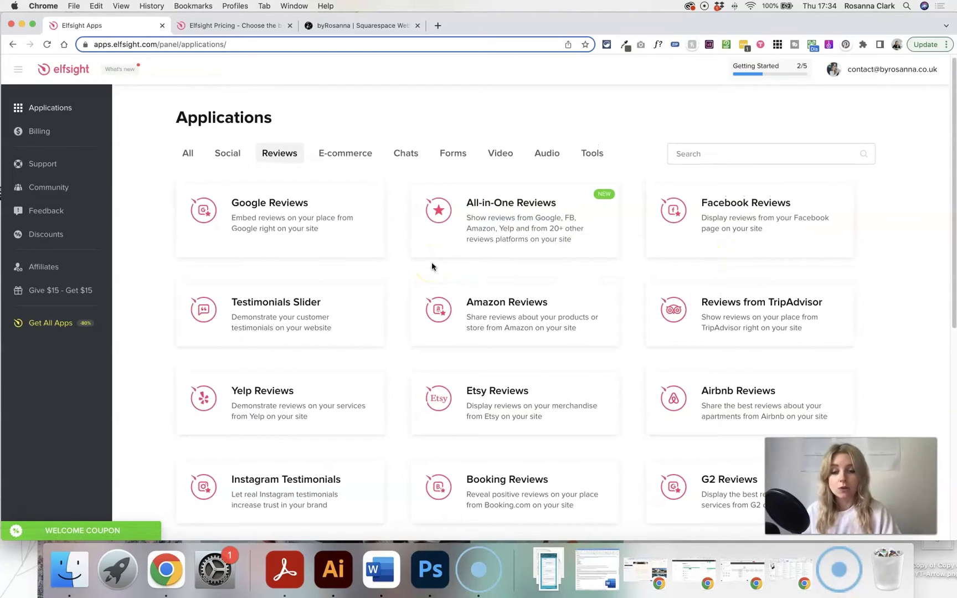
mouse_move(416, 310)
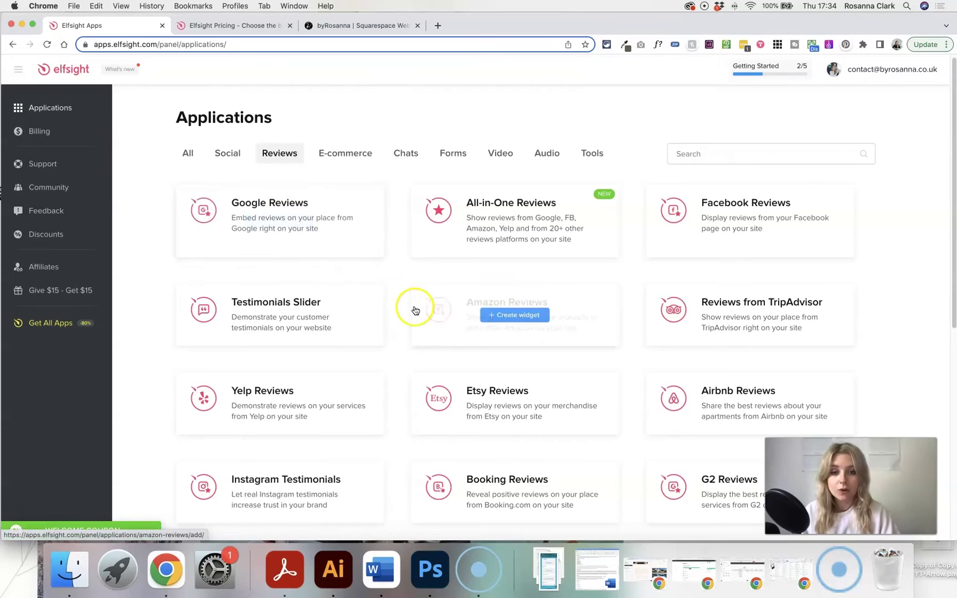
scroll(415, 310, "down", 2)
scroll(637, 354, "down", 2)
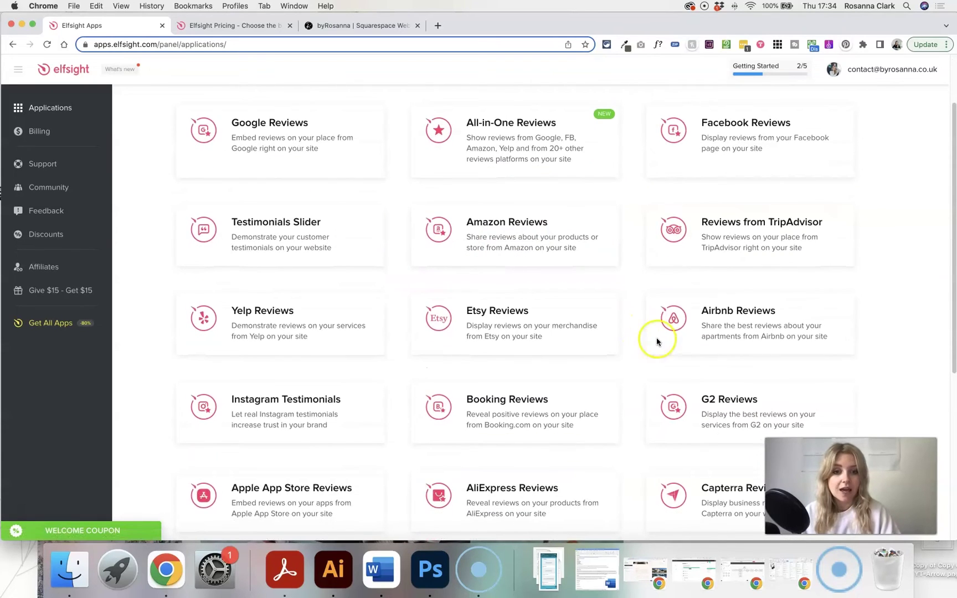
mouse_move(534, 333)
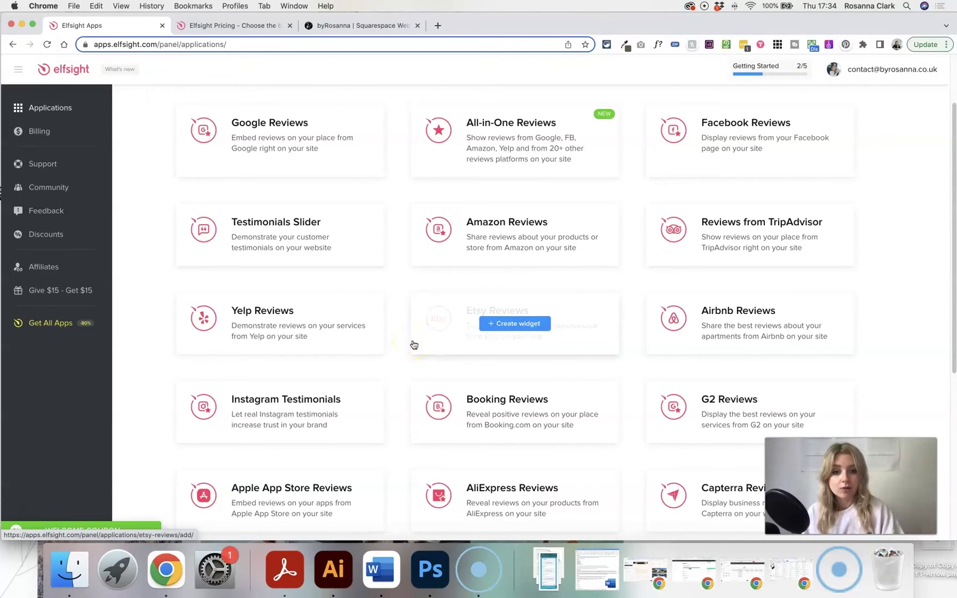
scroll(397, 266, "up", 3)
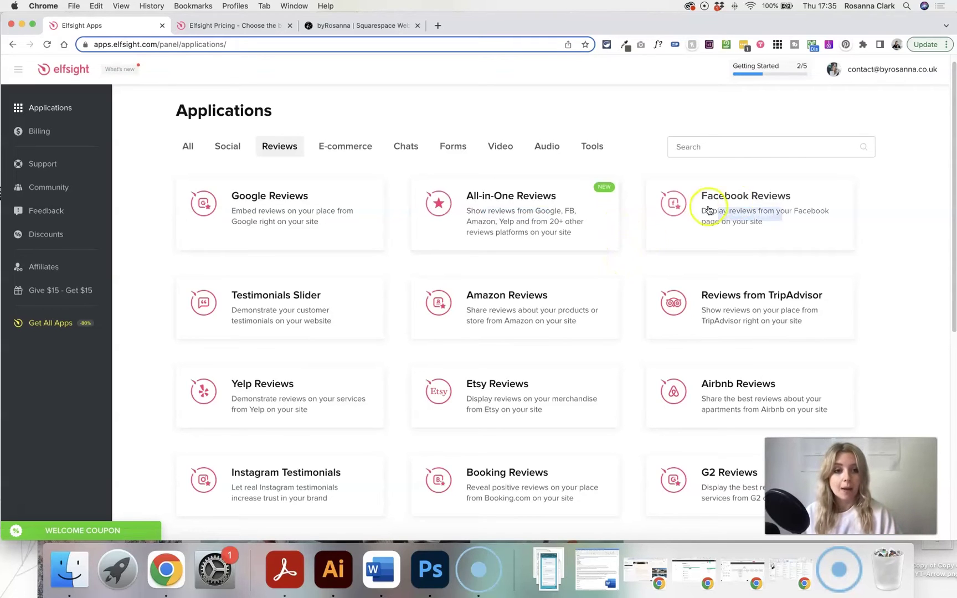
Create a new Facebook Reviews widget and rename it 'Facebook by' plus the owner's name
left_click(740, 216)
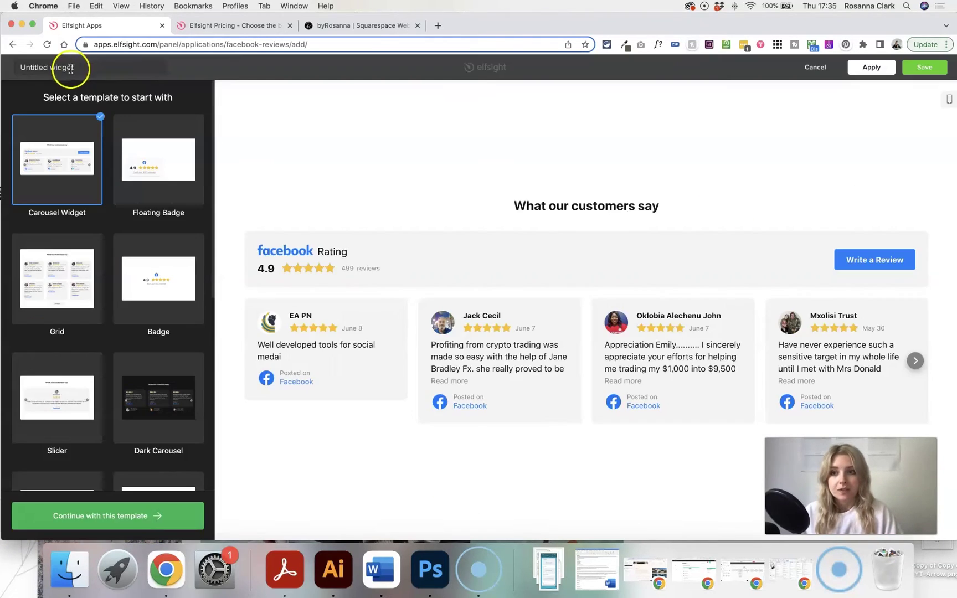
double_click(69, 68)
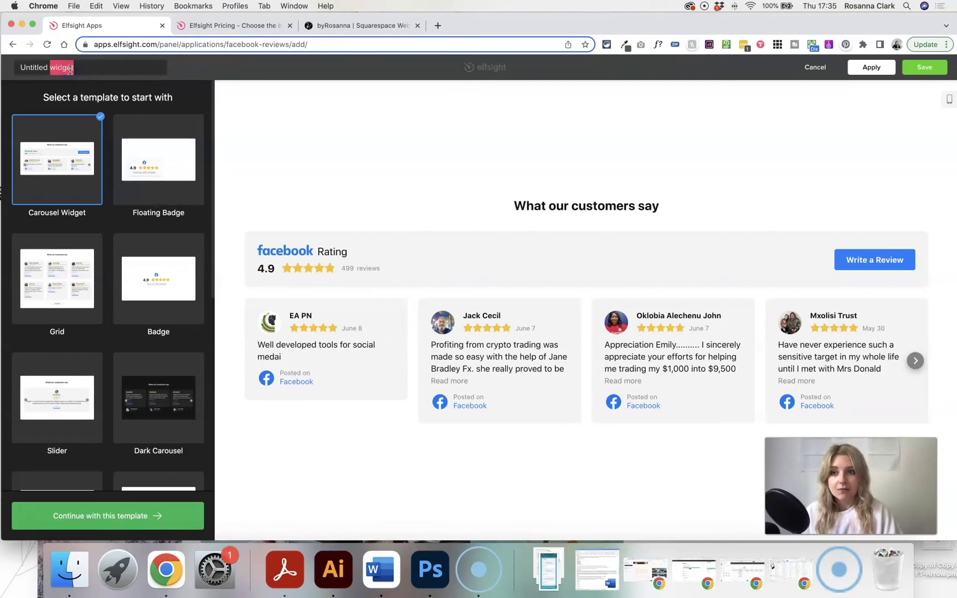
triple_click(69, 68)
type("Facebook byRosanna")
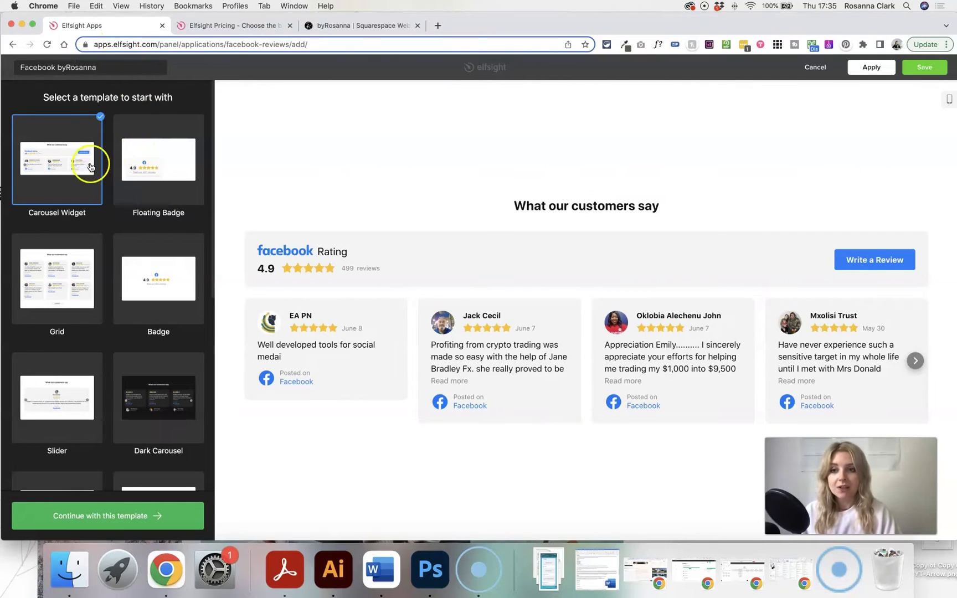
Preview the Floating Badge, Badge and Slider templates, cycling through Slider reviews
left_click(177, 186)
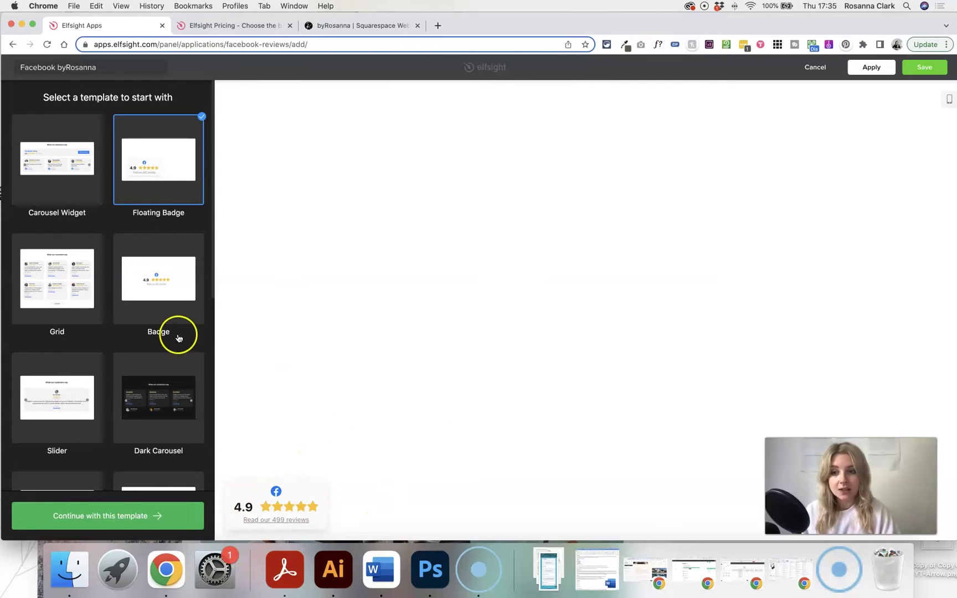
left_click(151, 279)
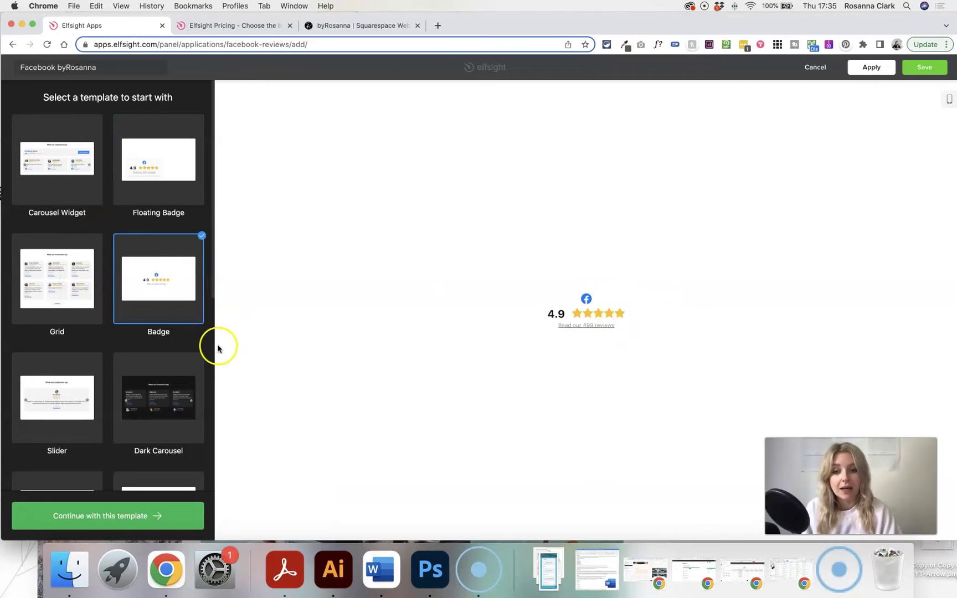
left_click(69, 394)
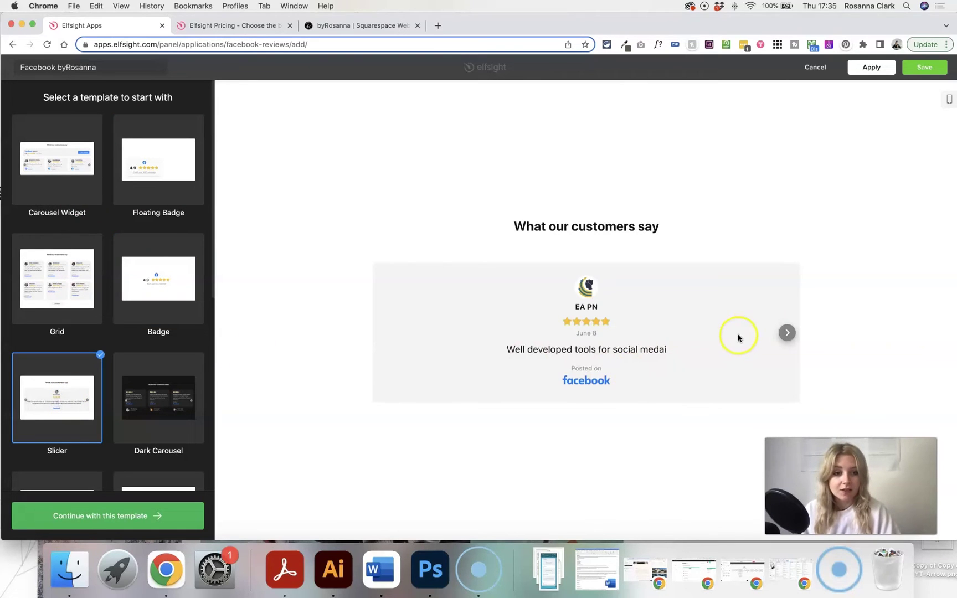
left_click(787, 332)
left_click(787, 333)
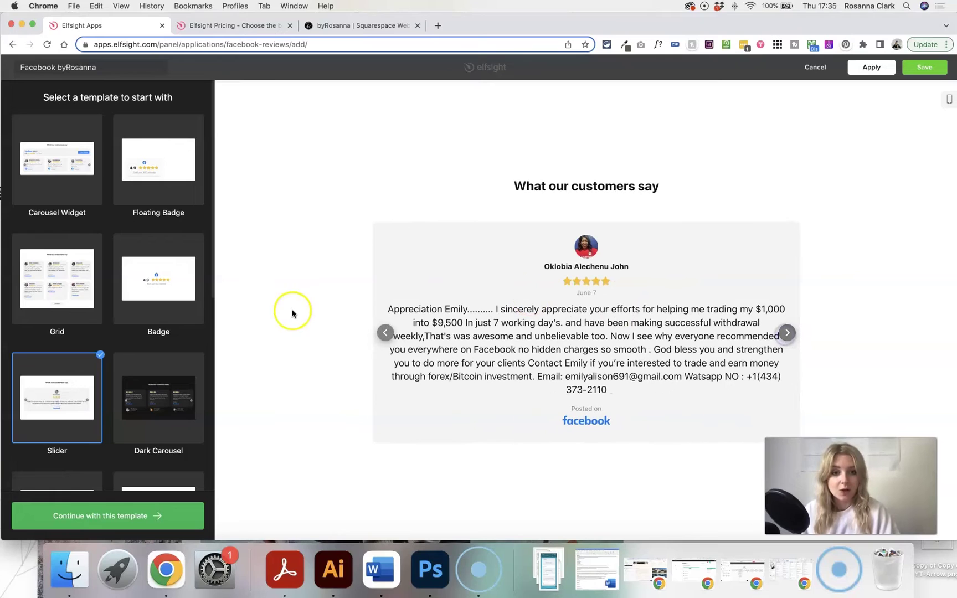
scroll(125, 382, "down", 3)
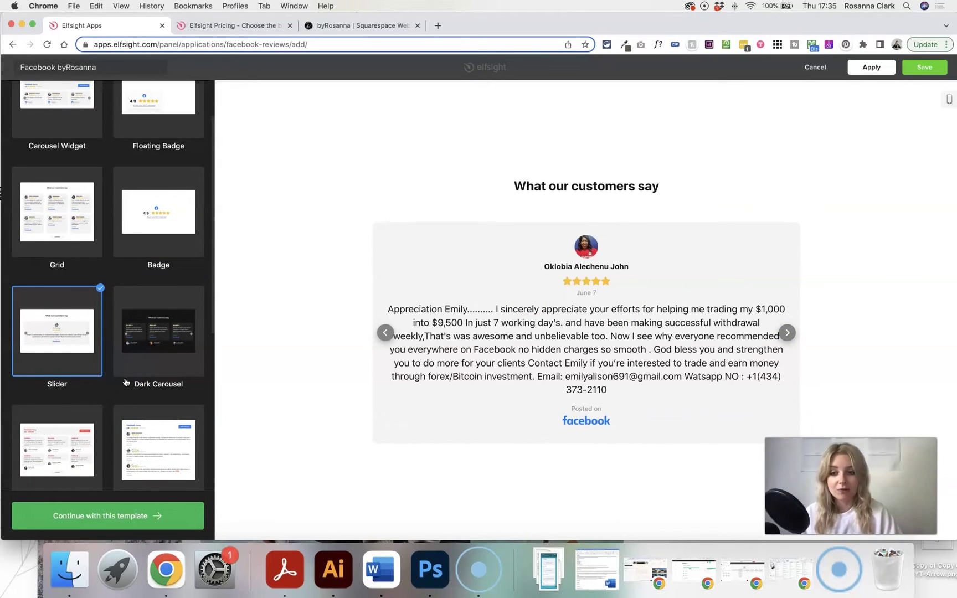
After previewing Masonry and List, choose the Grid template and continue with it
left_click(91, 434)
left_click(144, 448)
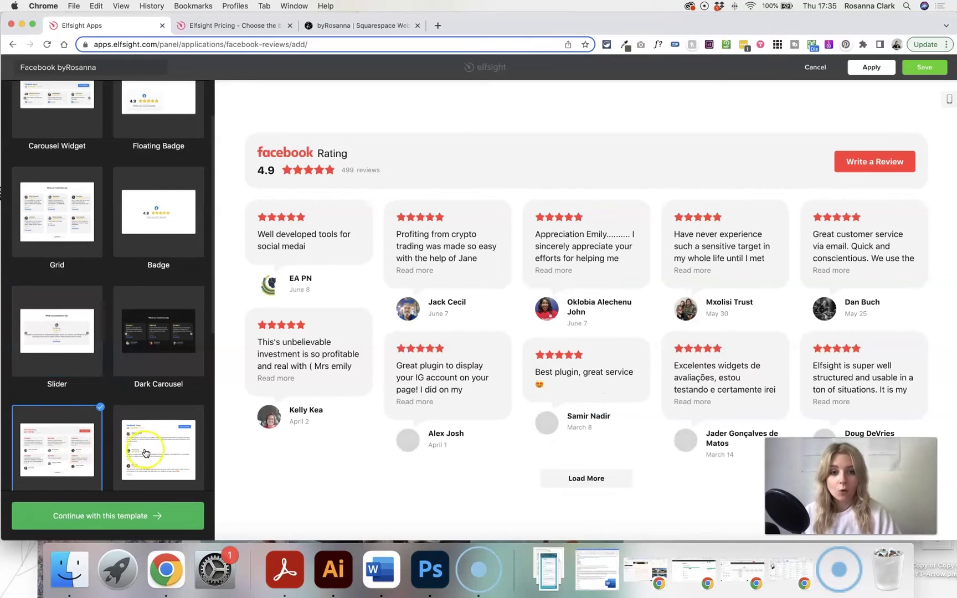
scroll(148, 443, "down", 3)
scroll(427, 331, "down", 3)
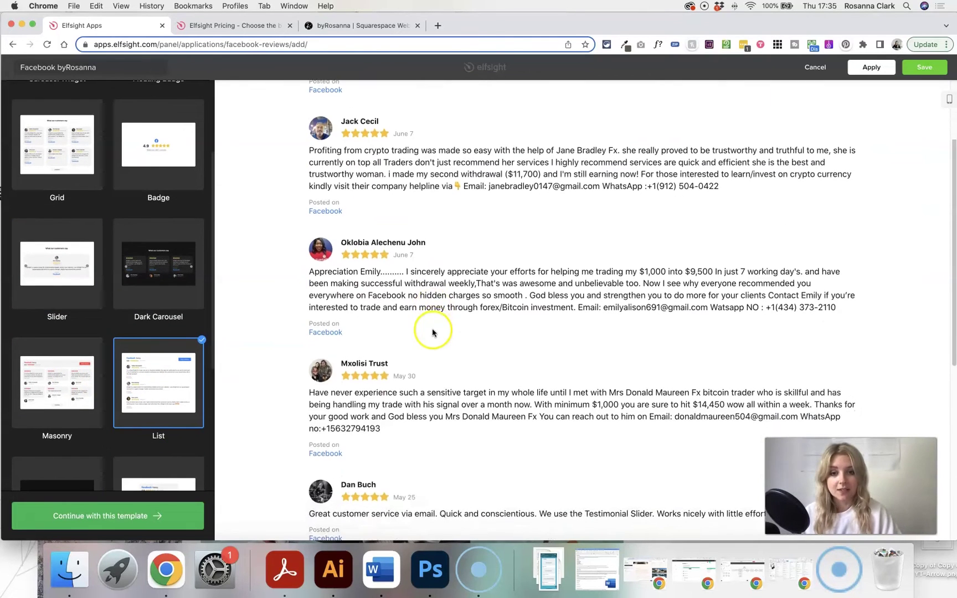
scroll(332, 344, "up", 3)
scroll(101, 385, "down", 5)
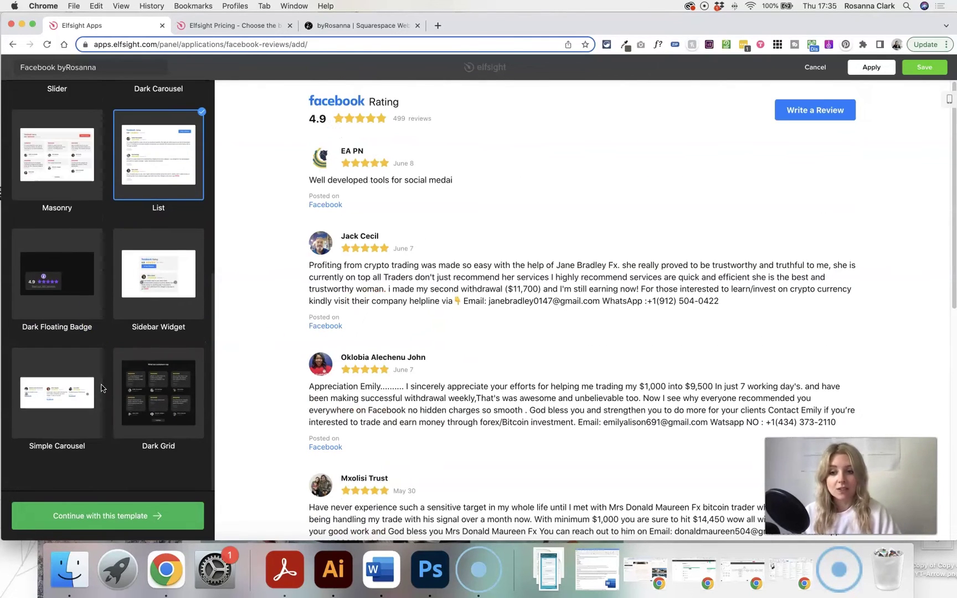
scroll(118, 318, "up", 8)
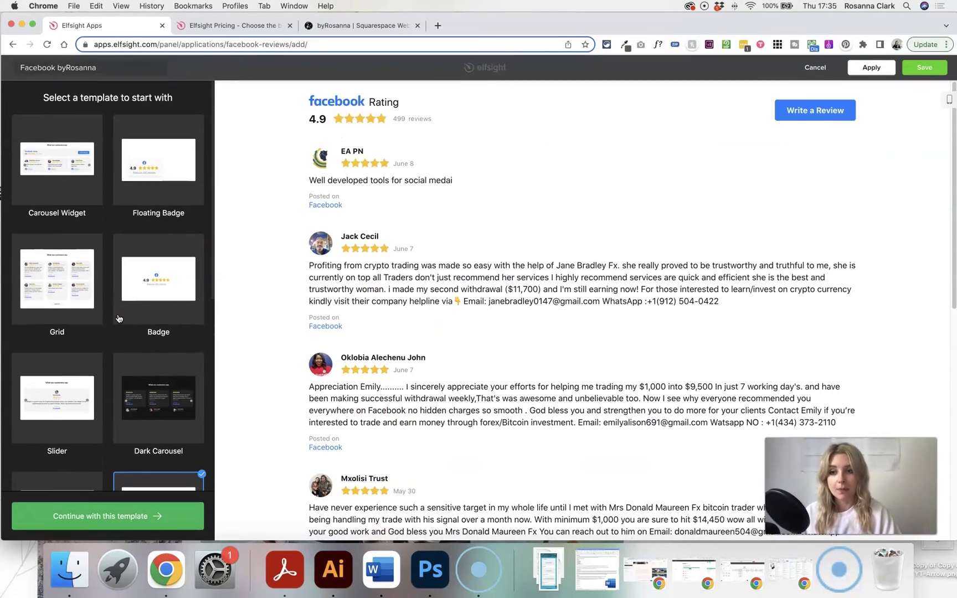
left_click(77, 286)
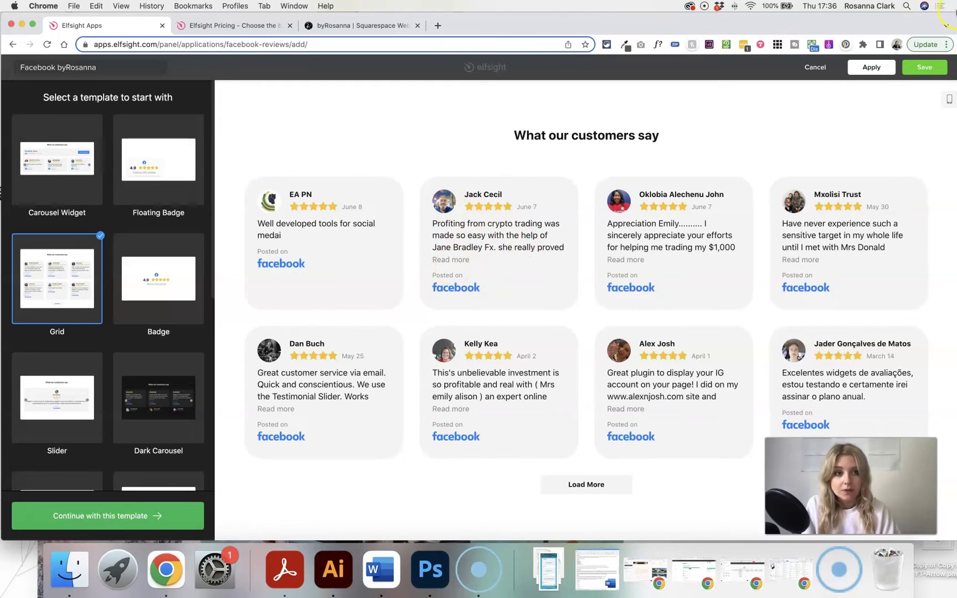
left_click(128, 529)
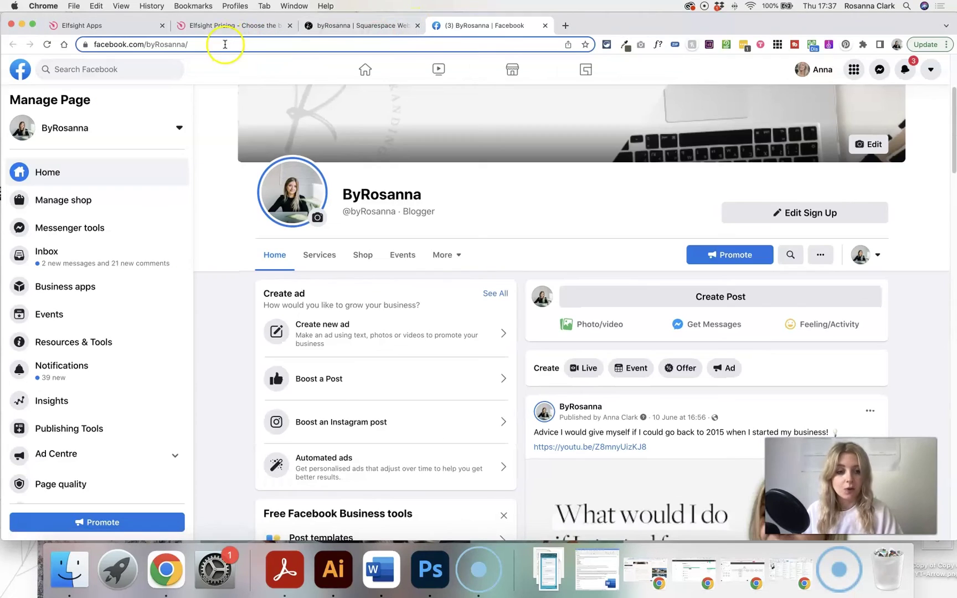
Copy the business's Facebook page URL and paste it as the widget's source
left_click(225, 44)
key("super+c")
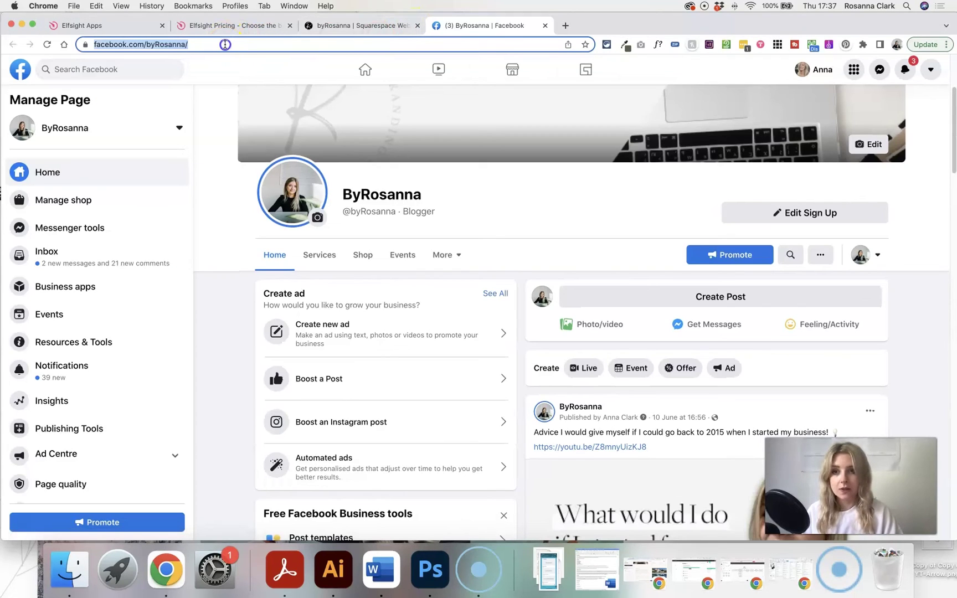
left_click(182, 43)
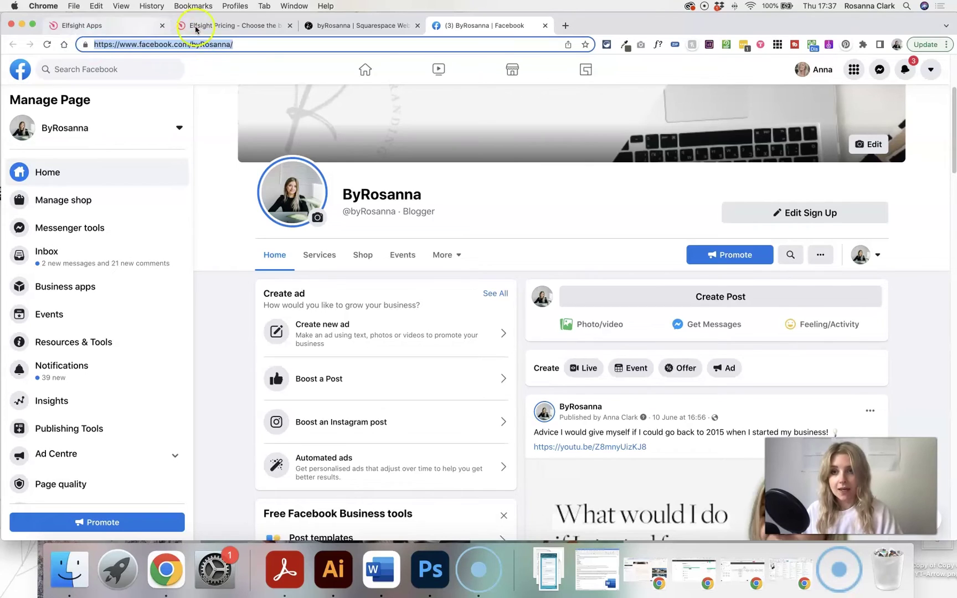
left_click(148, 27)
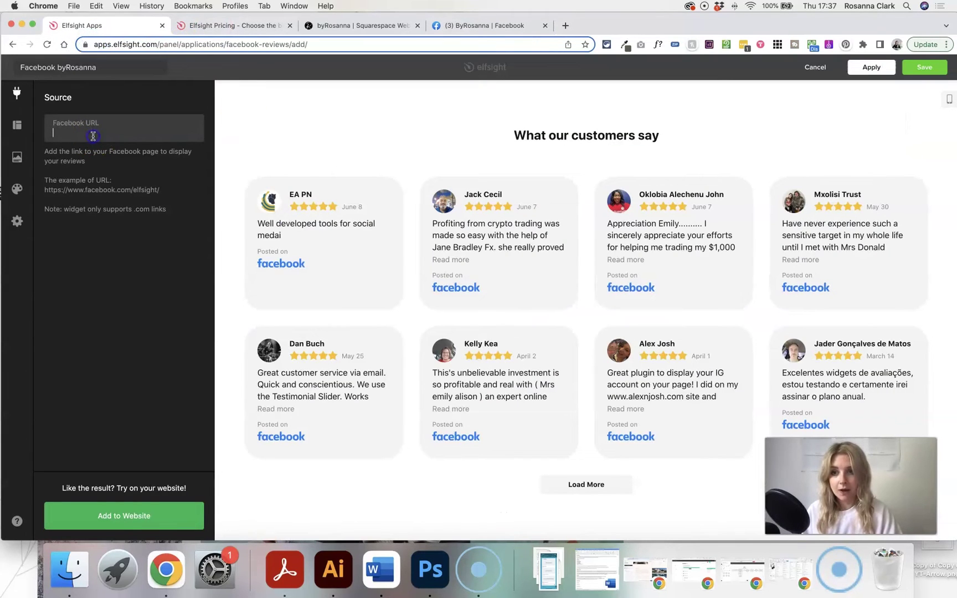
key("super+v")
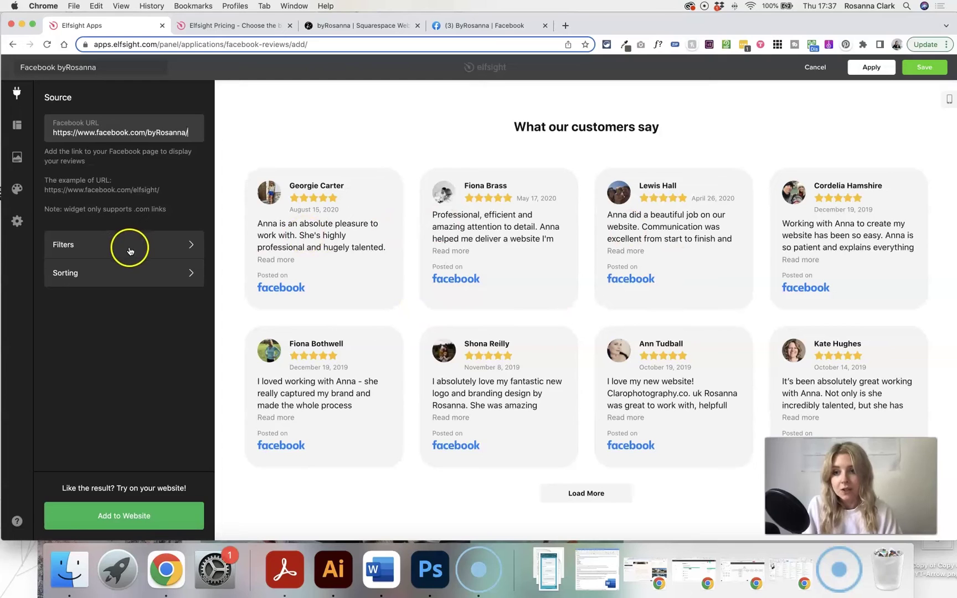
left_click(133, 248)
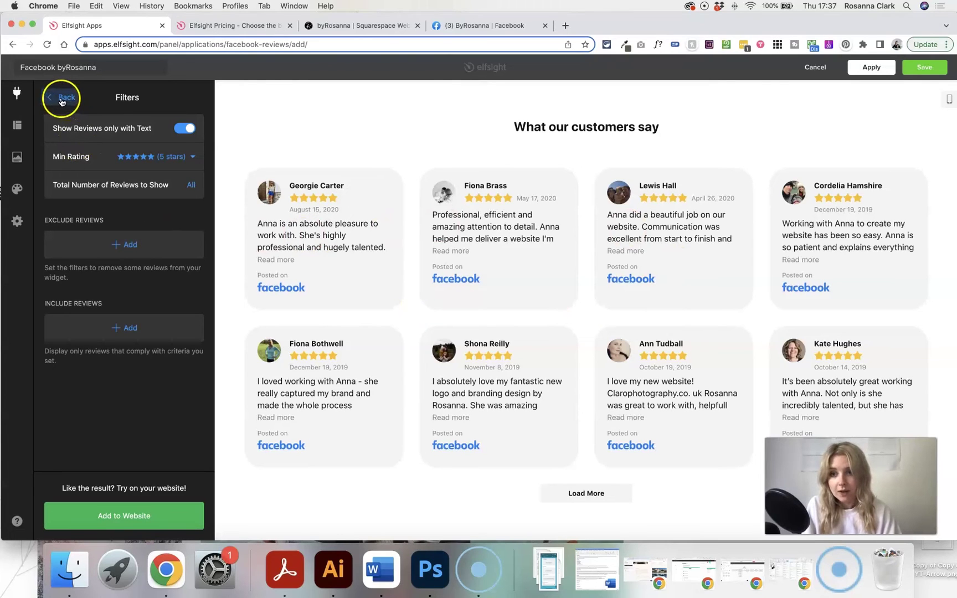
left_click(192, 159)
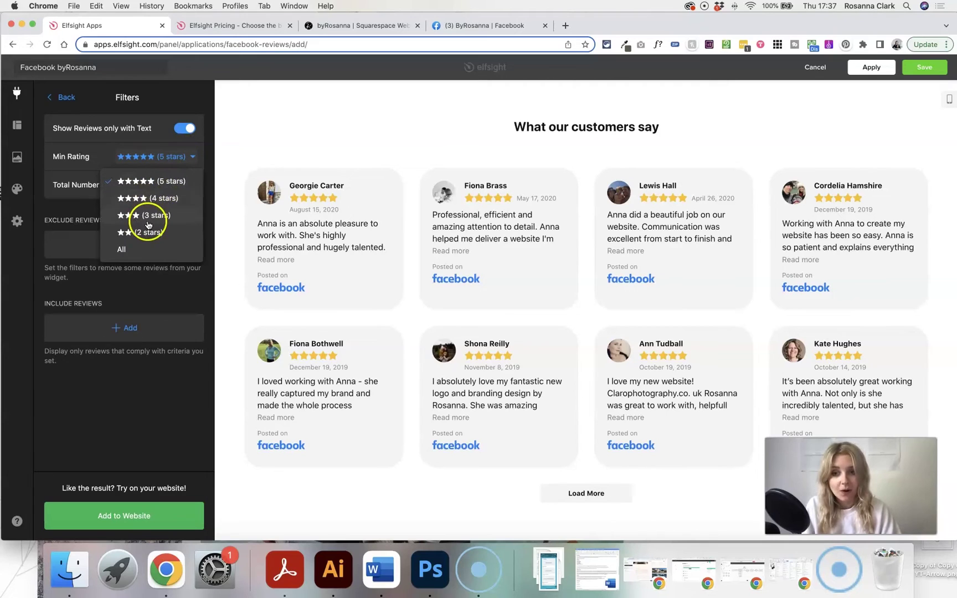
left_click(155, 282)
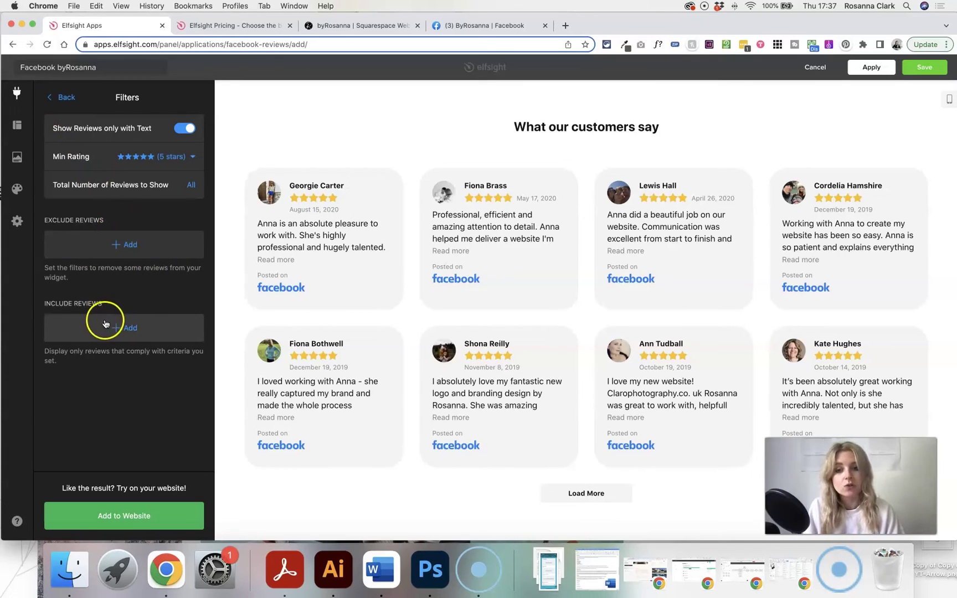
left_click(59, 98)
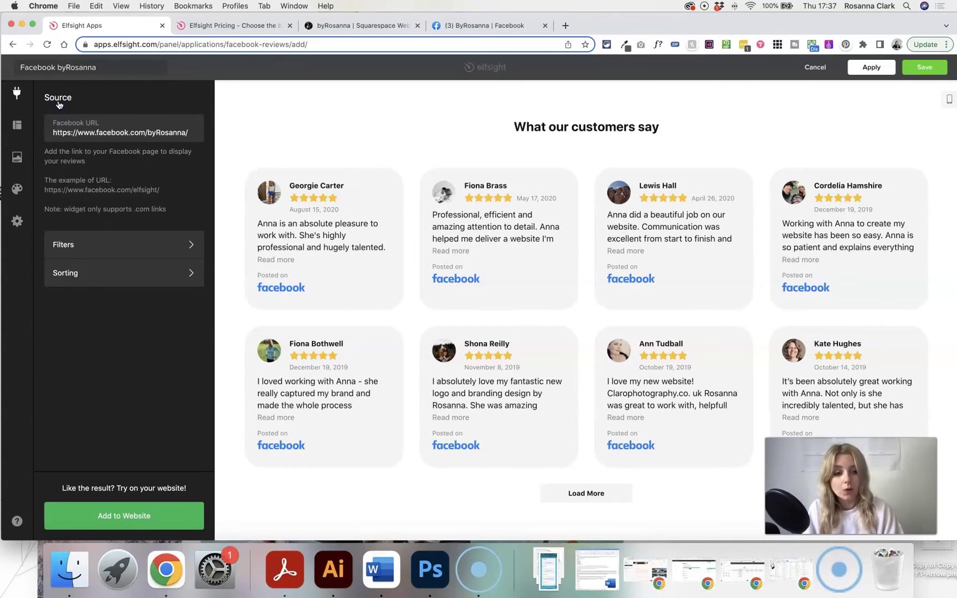
left_click(125, 279)
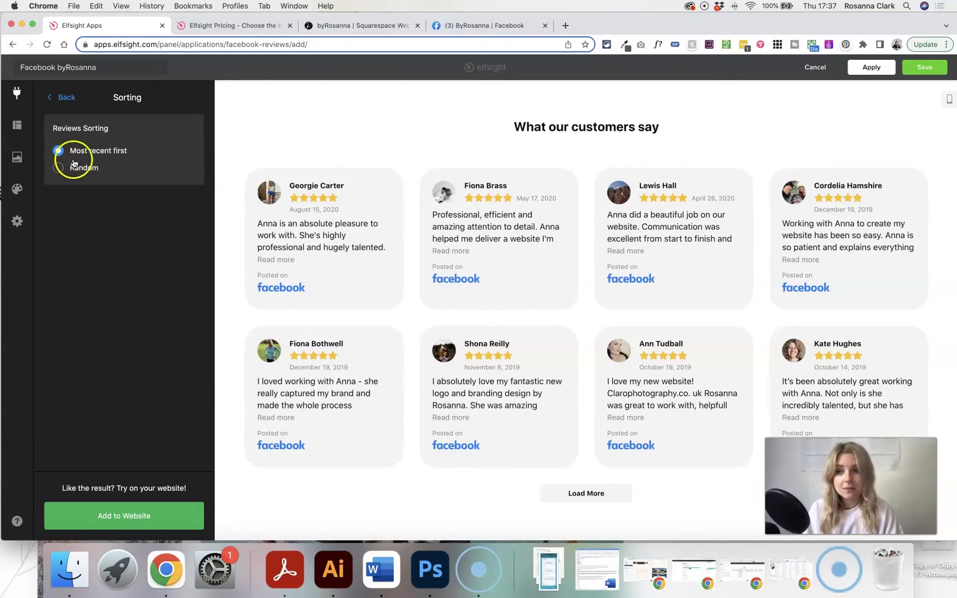
left_click(61, 98)
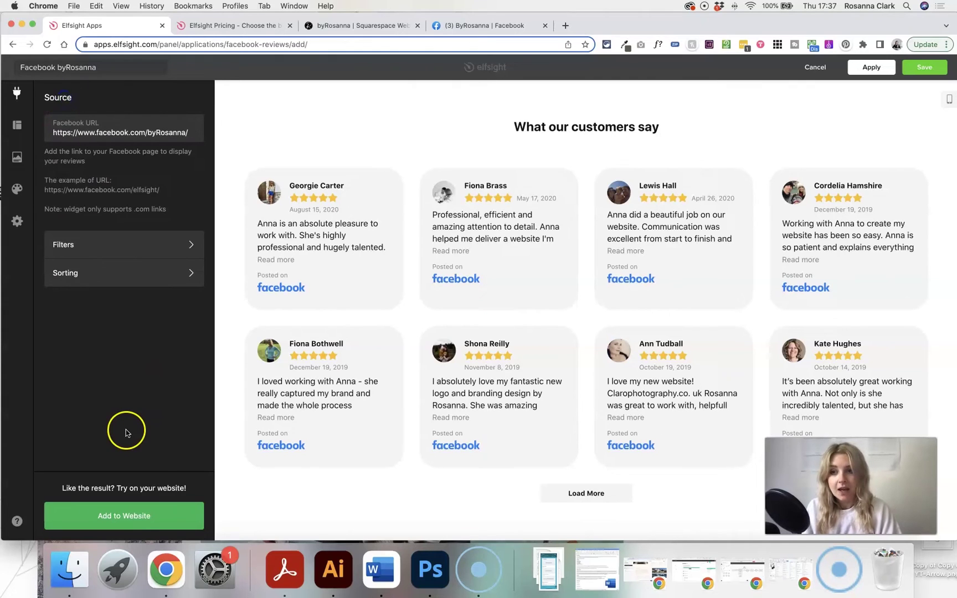
After trying List and Masonry, set the widget layout to Carousel
left_click(15, 131)
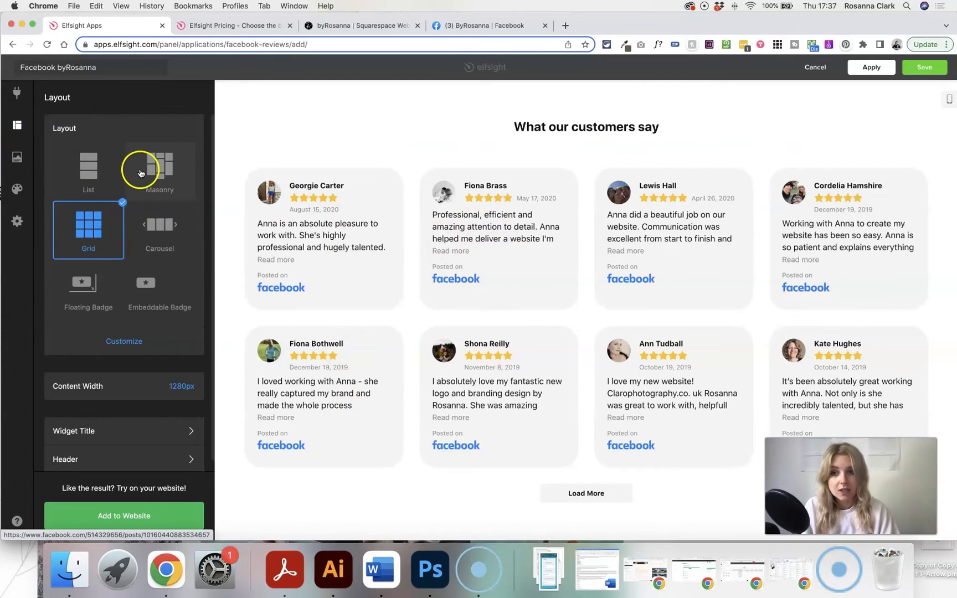
left_click(92, 169)
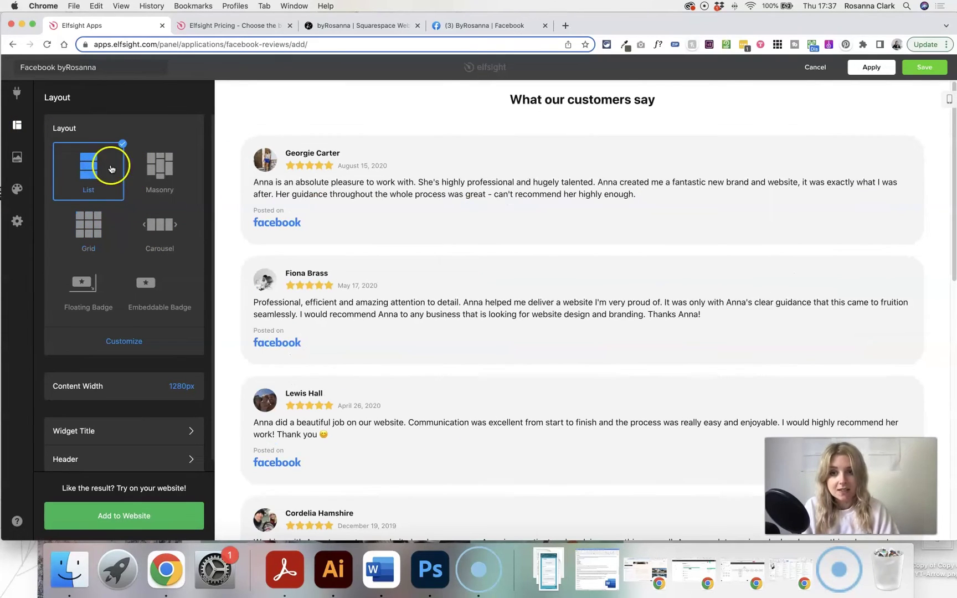
left_click(157, 166)
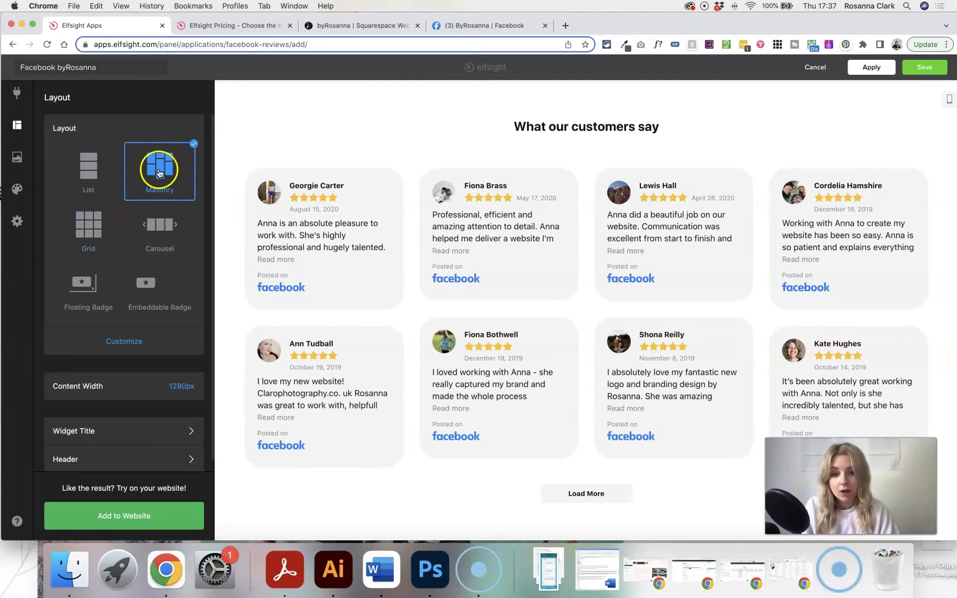
left_click(156, 240)
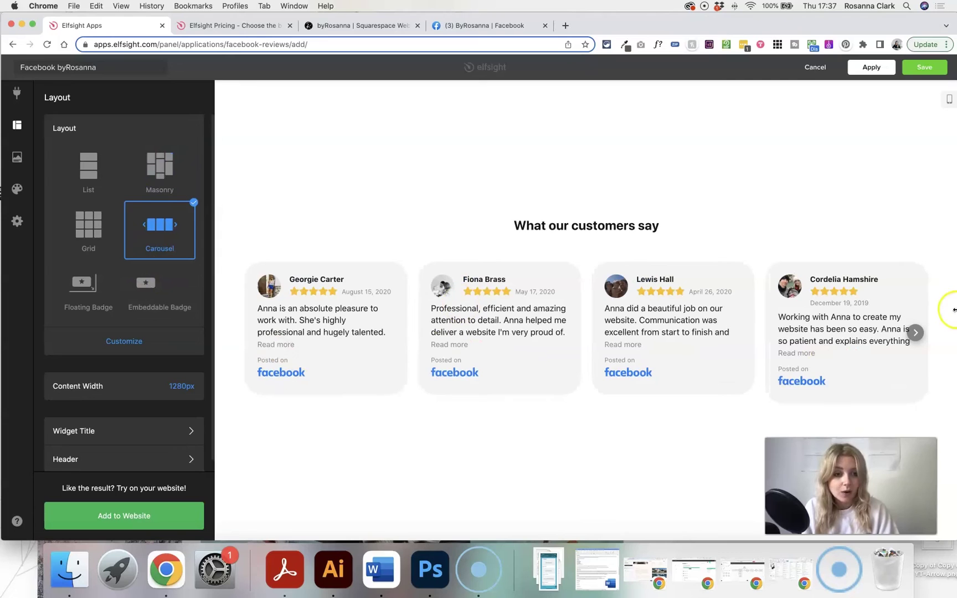
left_click(915, 333)
left_click(914, 332)
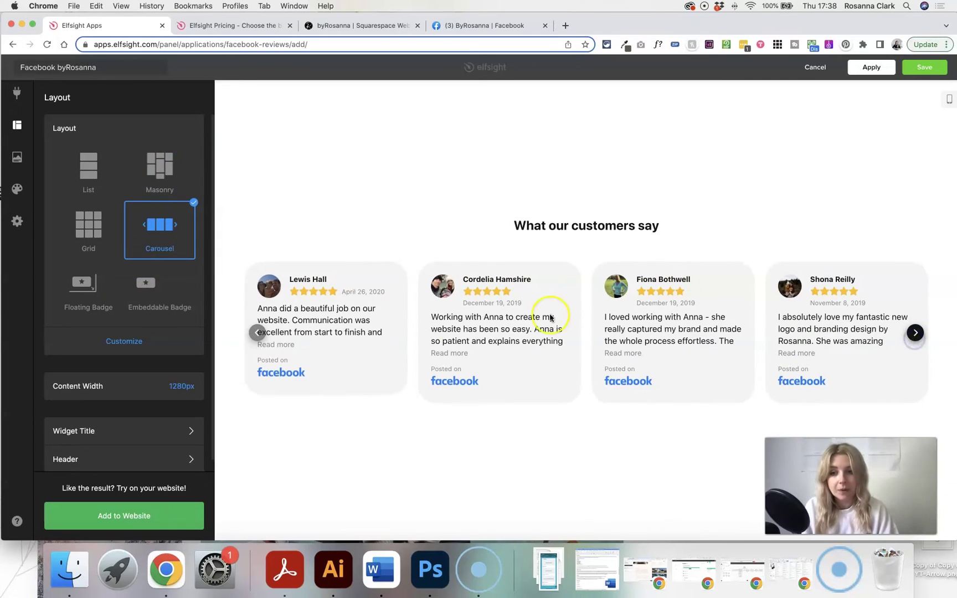
scroll(150, 325, "down", 1)
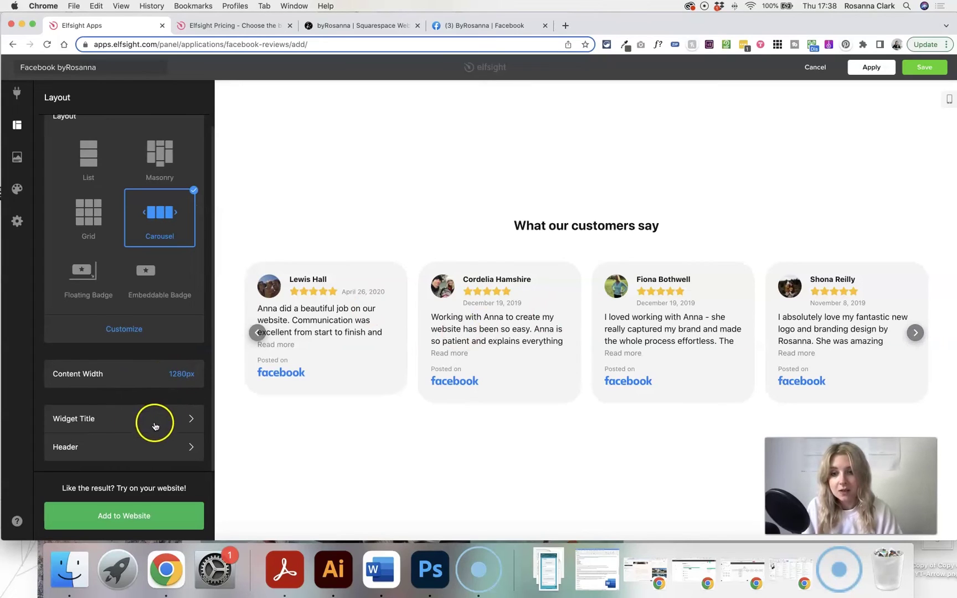
Turn off the 'What our customers say' widget title
left_click_drag(514, 225, 654, 224)
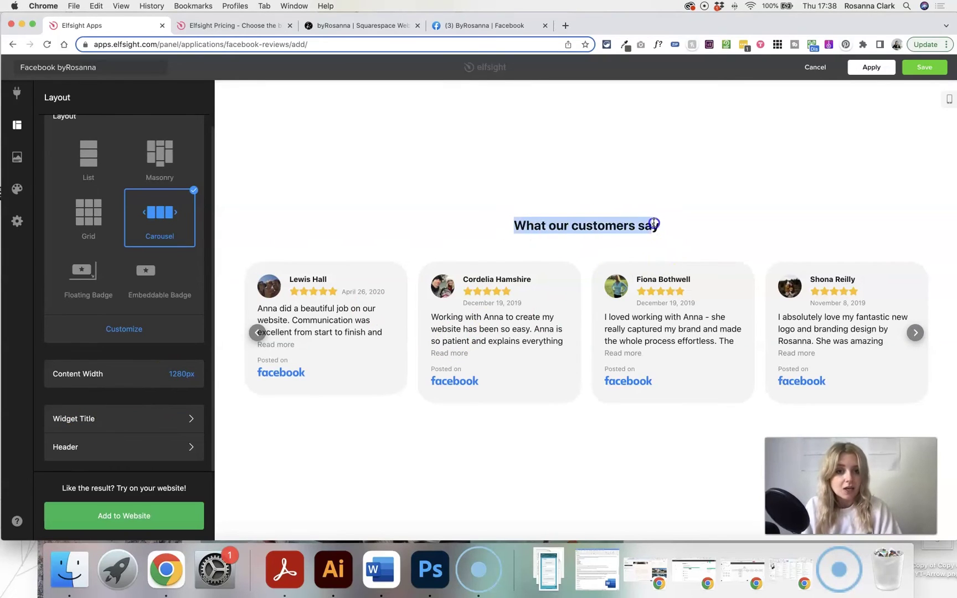
left_click(78, 419)
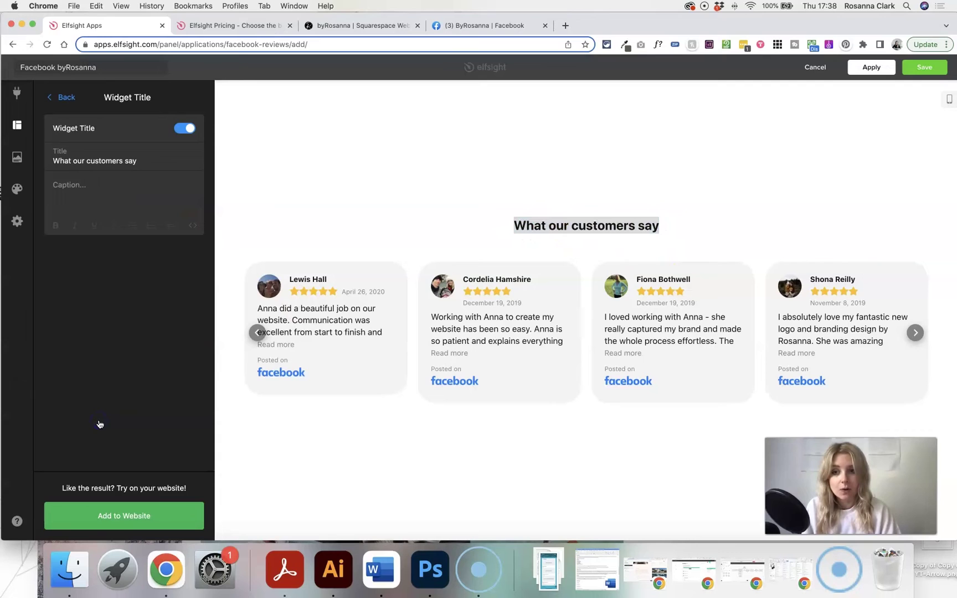
left_click(188, 129)
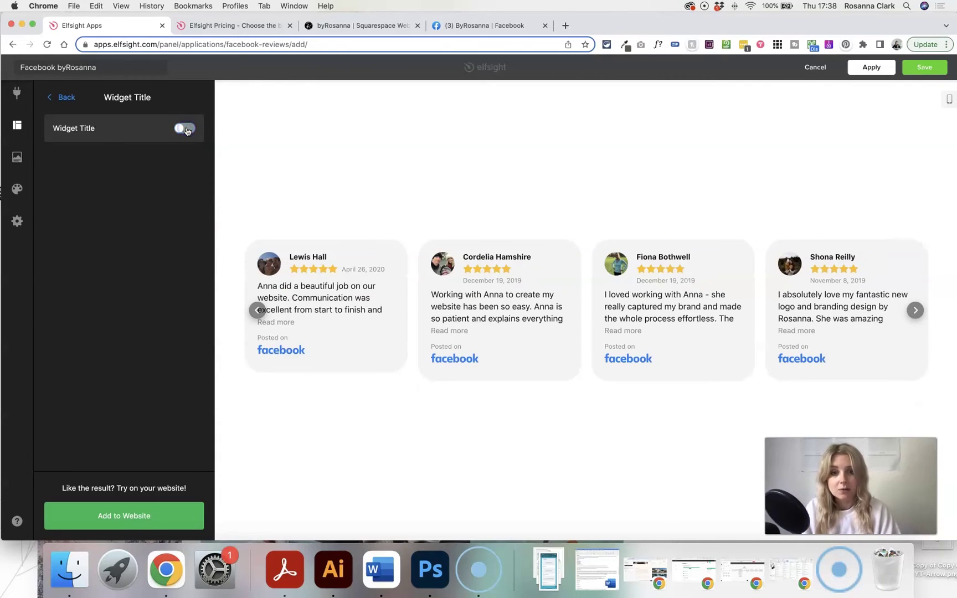
left_click(66, 97)
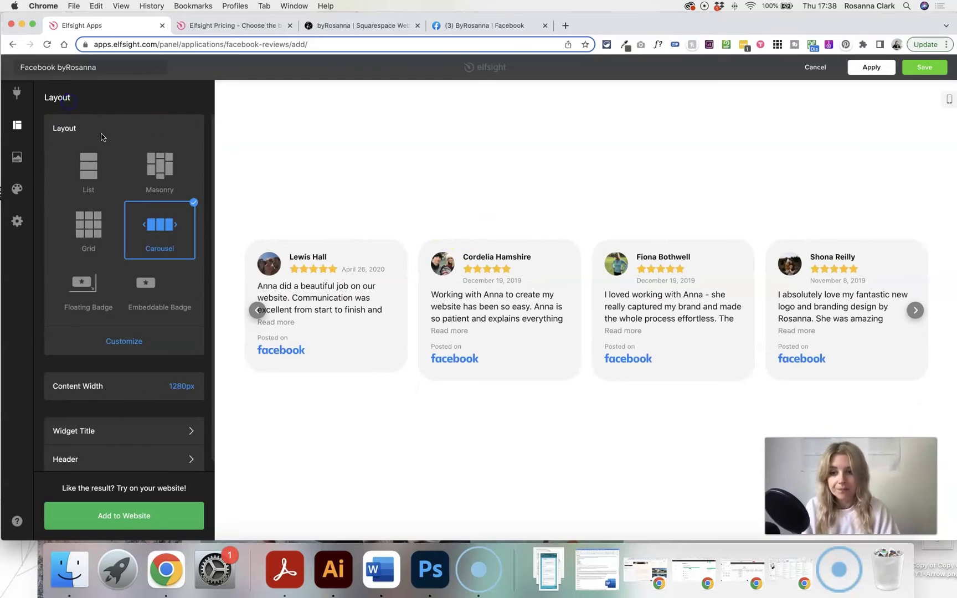
Keep author names but hide author pictures on the review cards
left_click(17, 158)
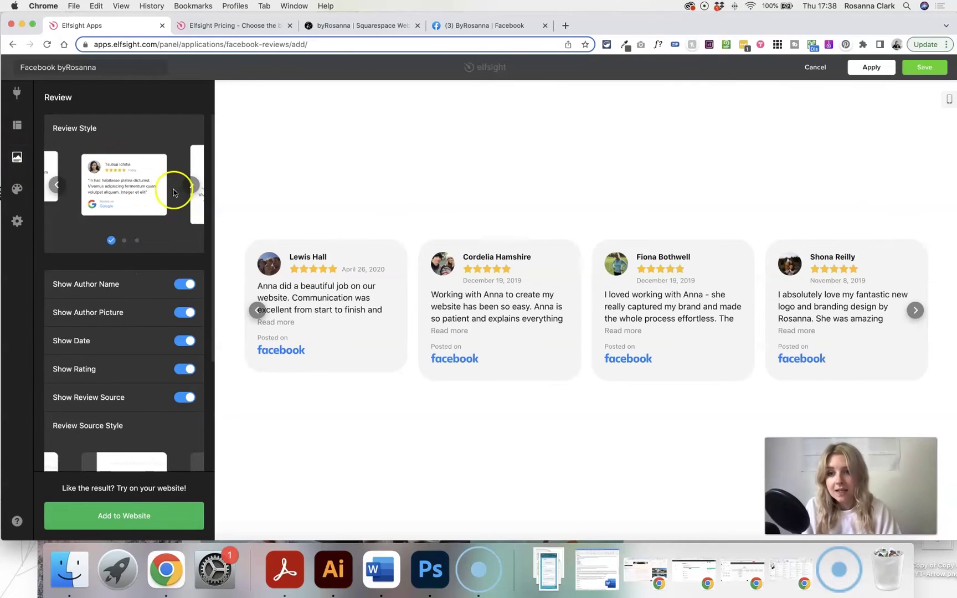
left_click(188, 285)
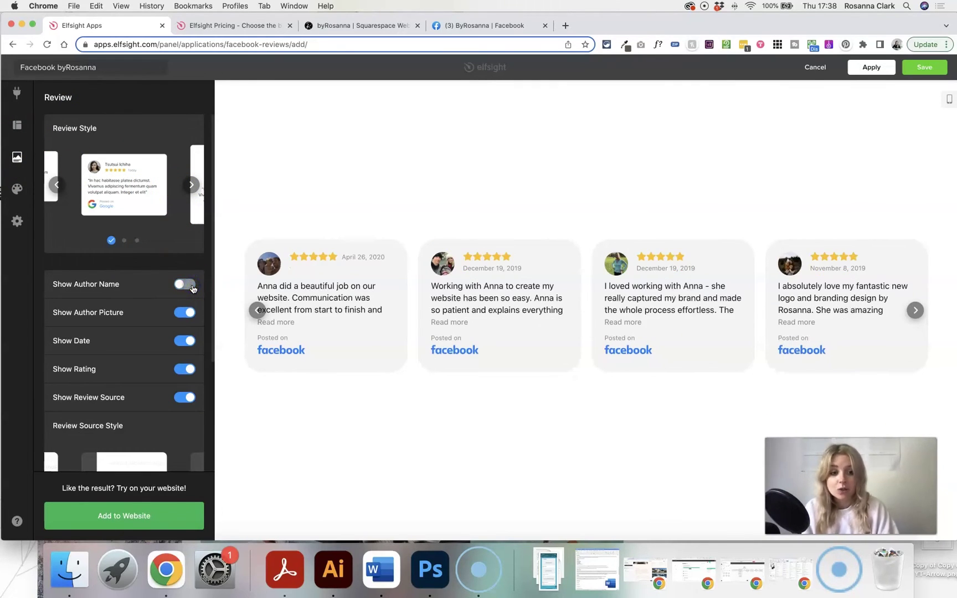
left_click(192, 287)
left_click(191, 317)
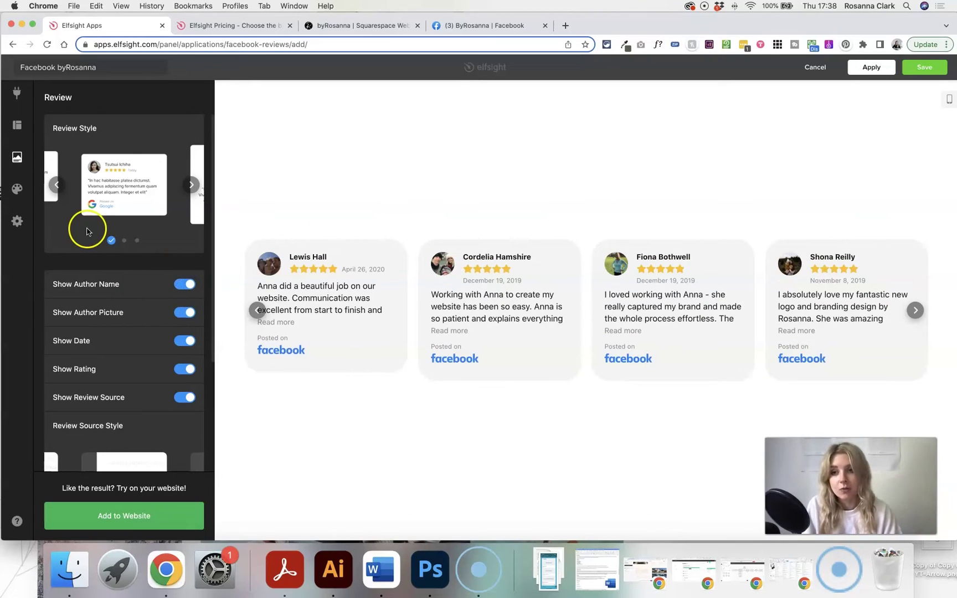
Set the accent colour to teal and save the widget with Add to Website
left_click(17, 189)
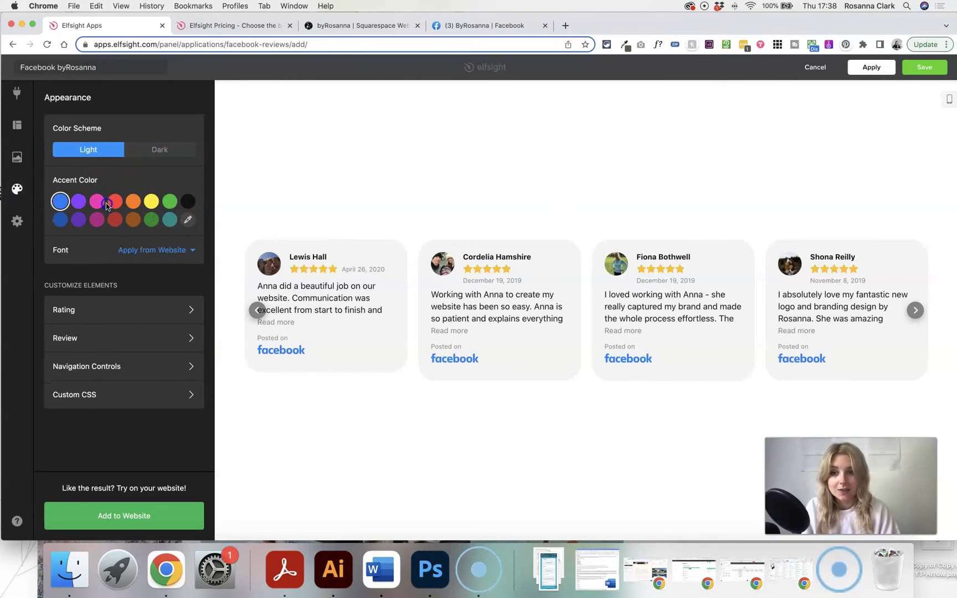
left_click(149, 250)
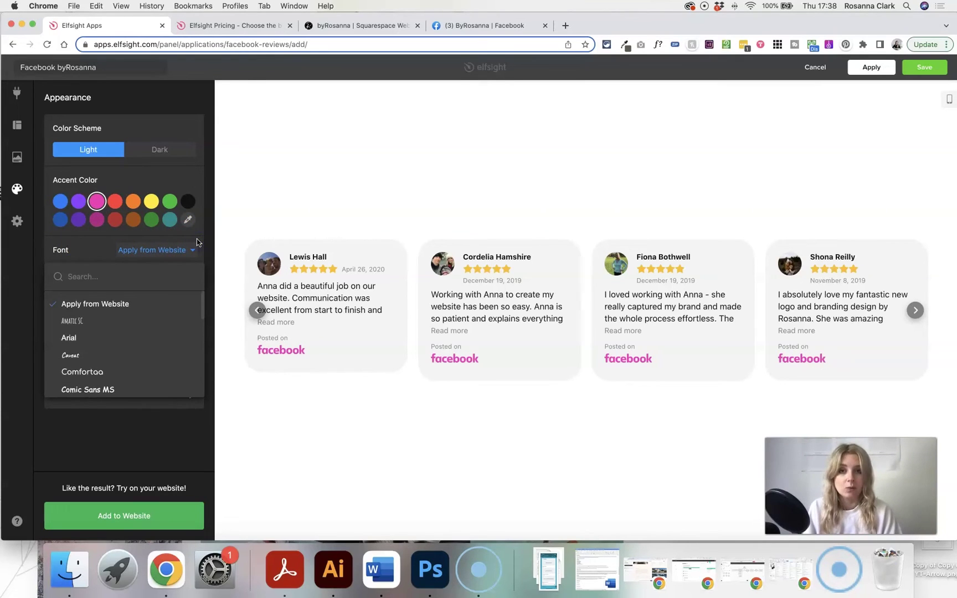
left_click(170, 220)
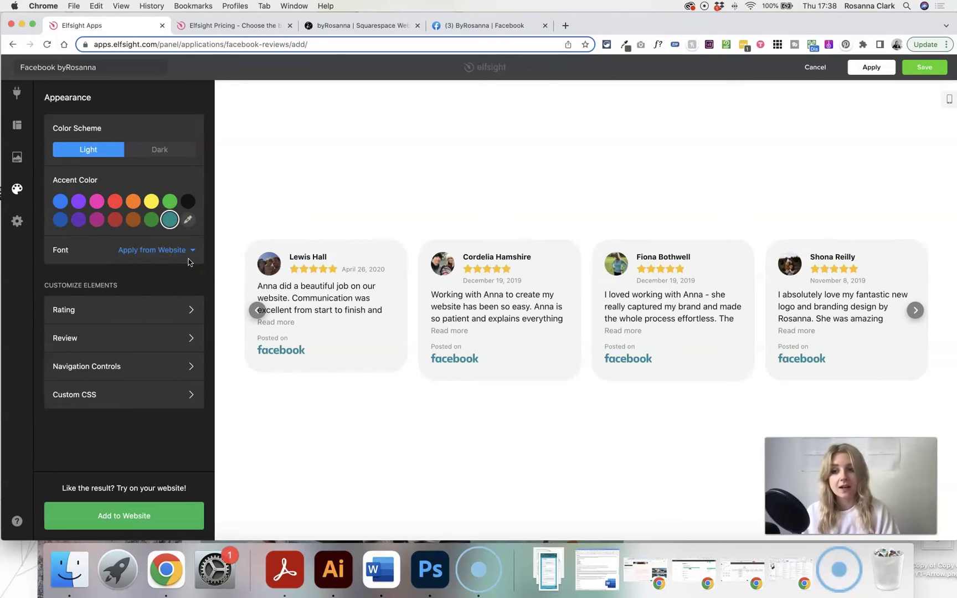
left_click(138, 517)
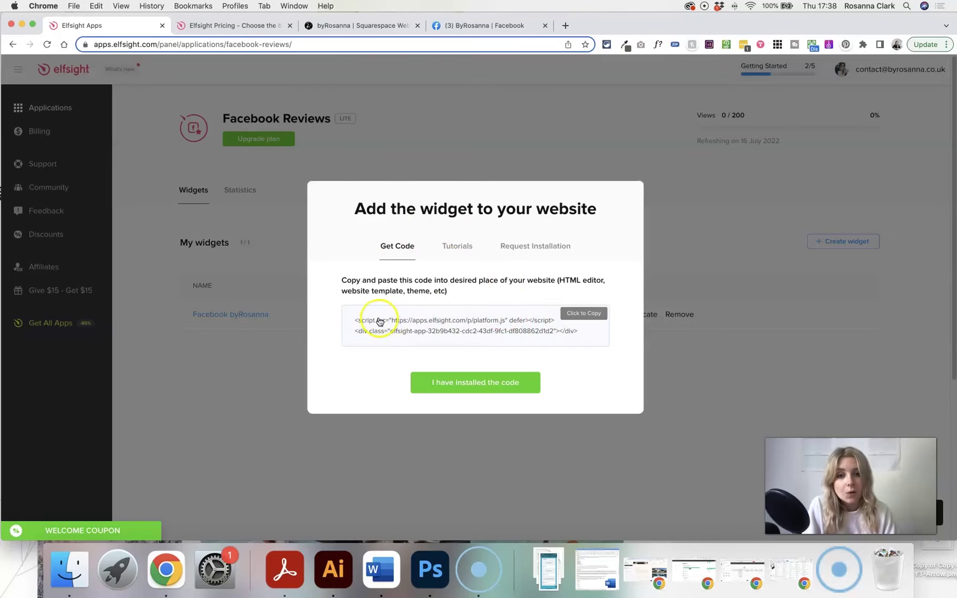
Copy the widget's embed code and return to the Squarespace site editor
left_click(586, 316)
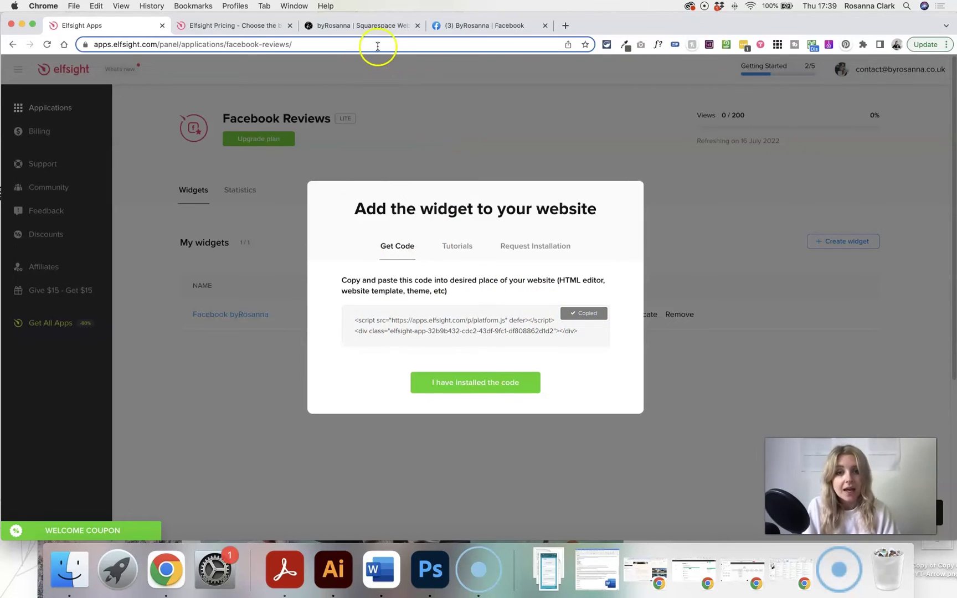
left_click(355, 28)
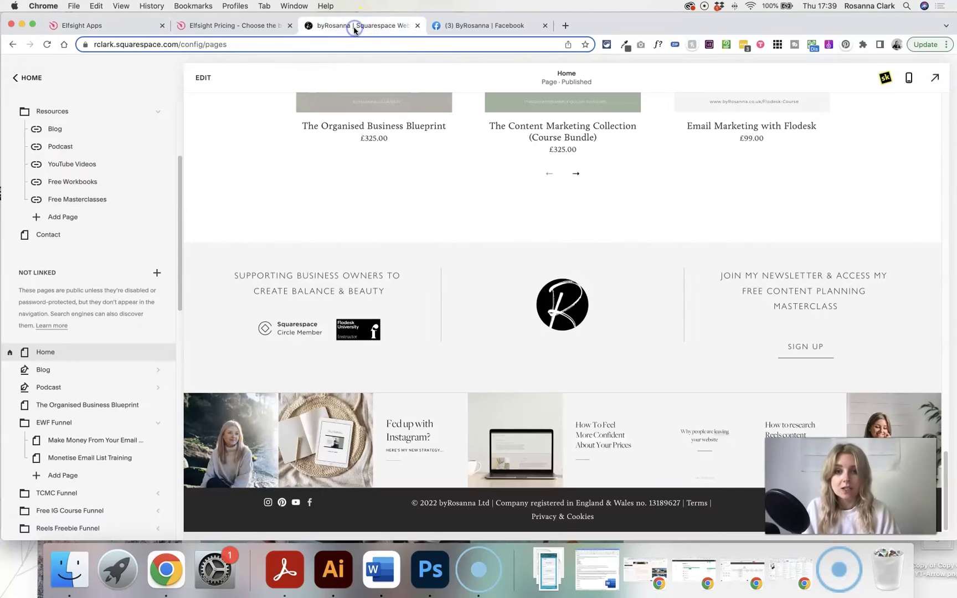
Add an unlinked blank page named New Page and give it a blank section
left_click(160, 275)
left_click(141, 184)
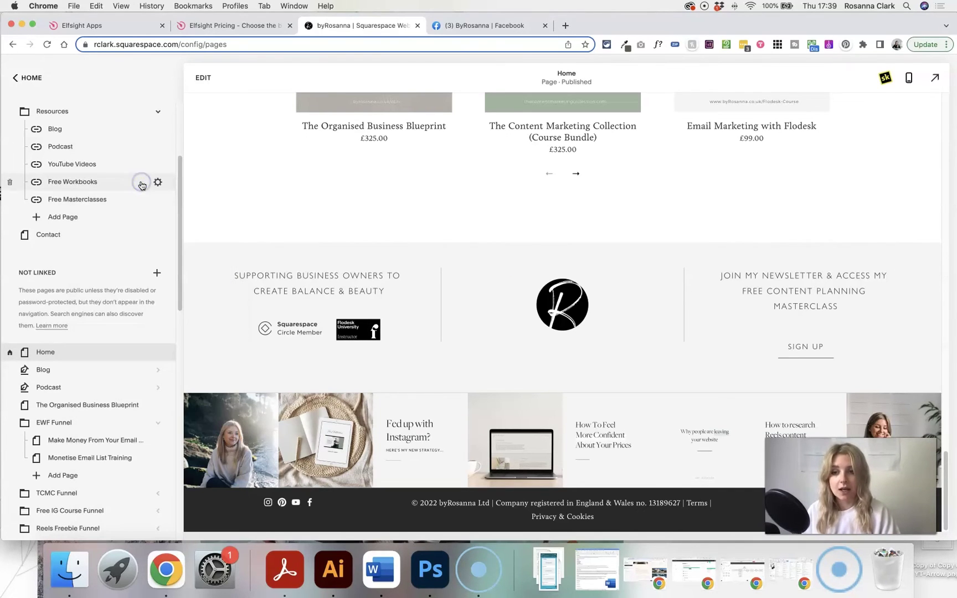
left_click(134, 315)
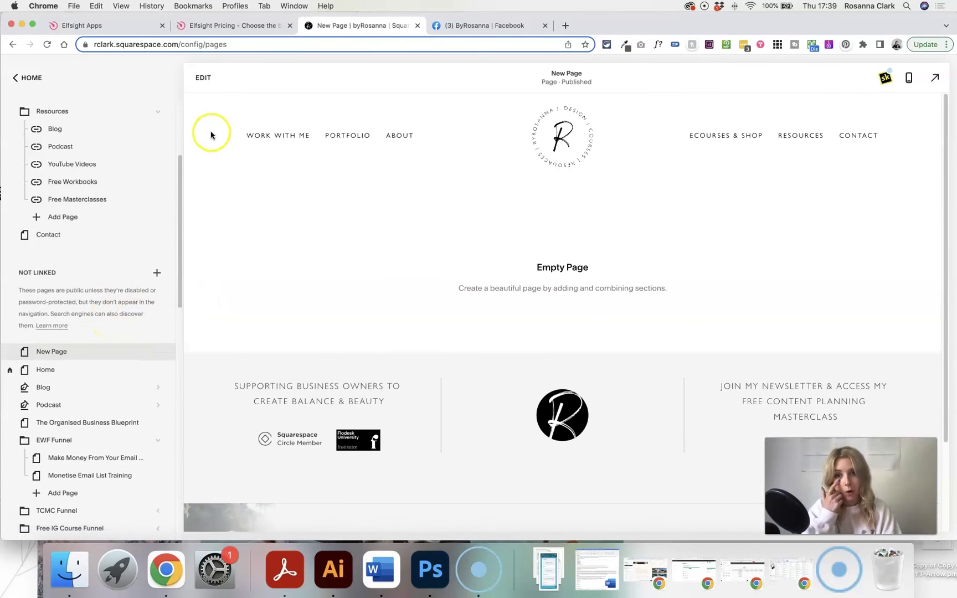
left_click(204, 77)
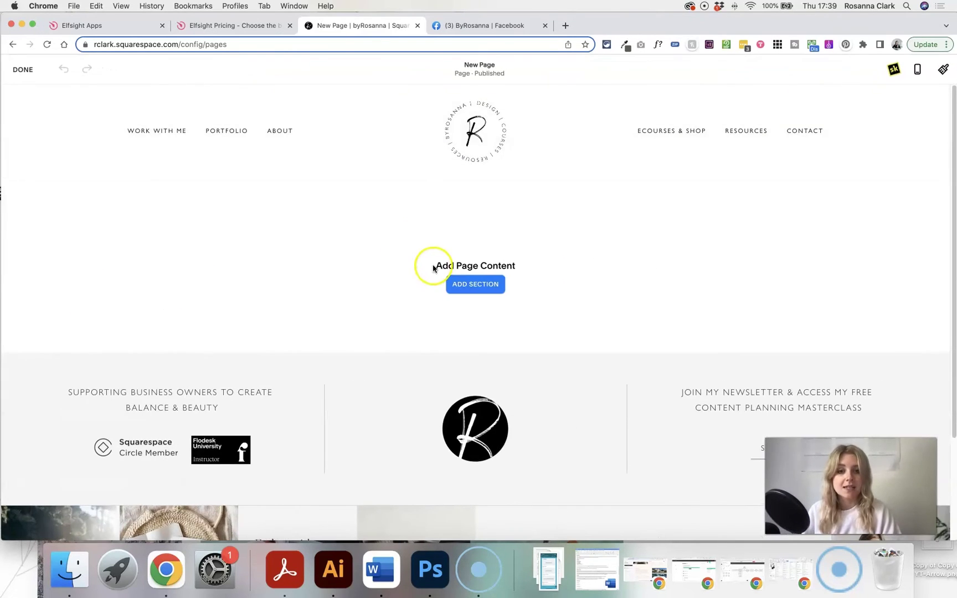
left_click(468, 284)
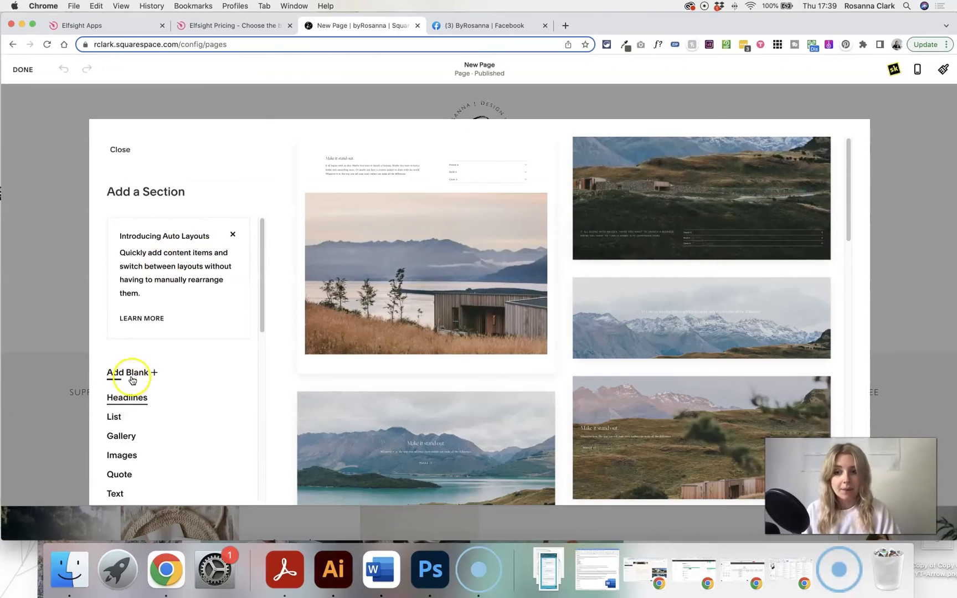
left_click(135, 374)
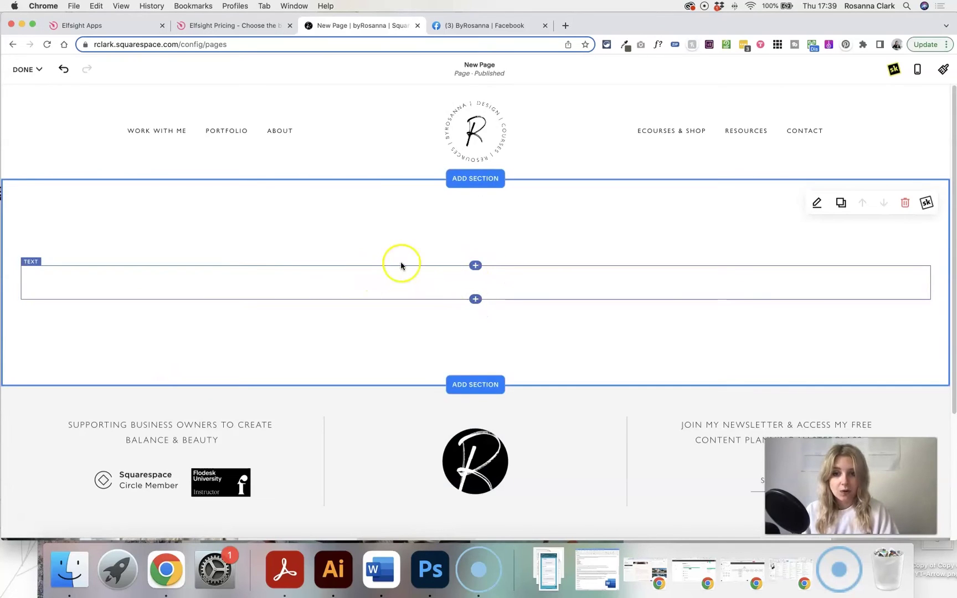
Add a code block and replace its Hello, World! sample with the Elfsight embed code
left_click(475, 299)
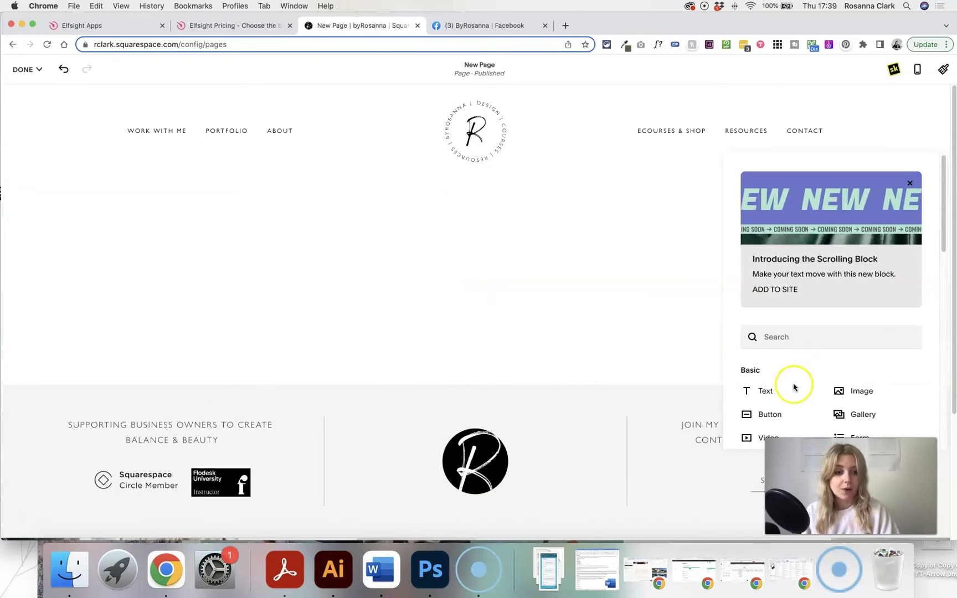
left_click_drag(702, 151, 762, 319)
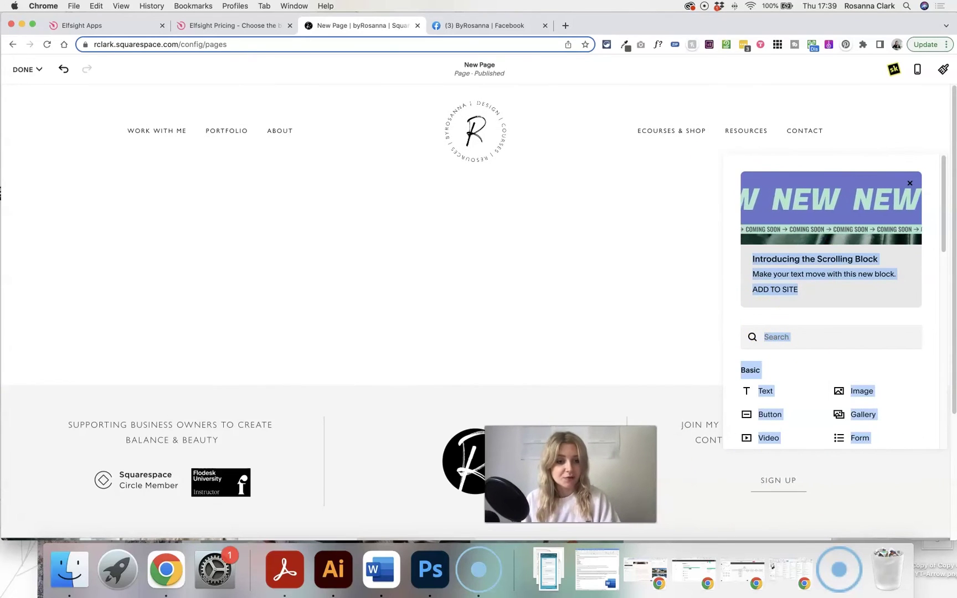
scroll(829, 378, "down", 5)
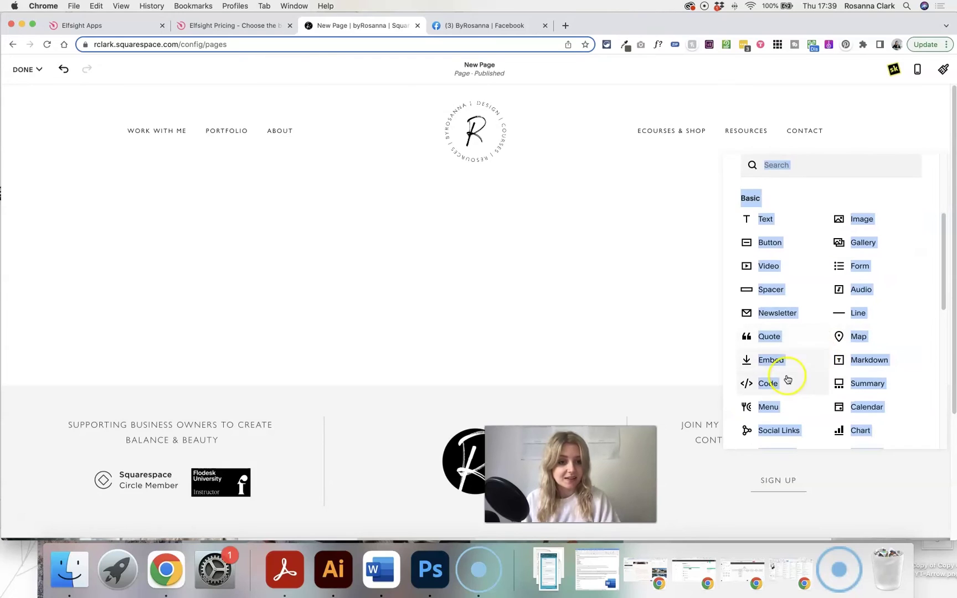
left_click(787, 381)
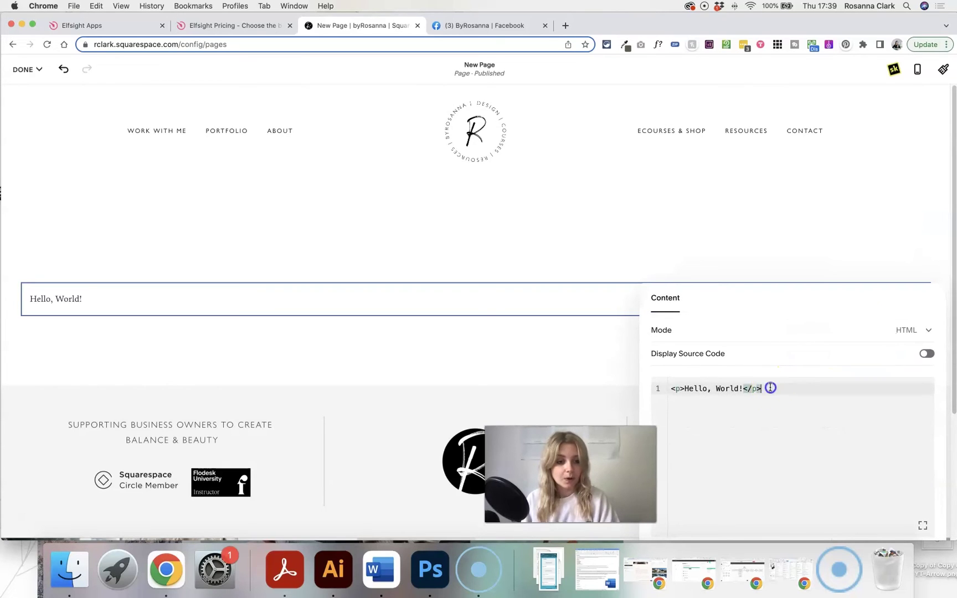
left_click_drag(771, 388, 652, 385)
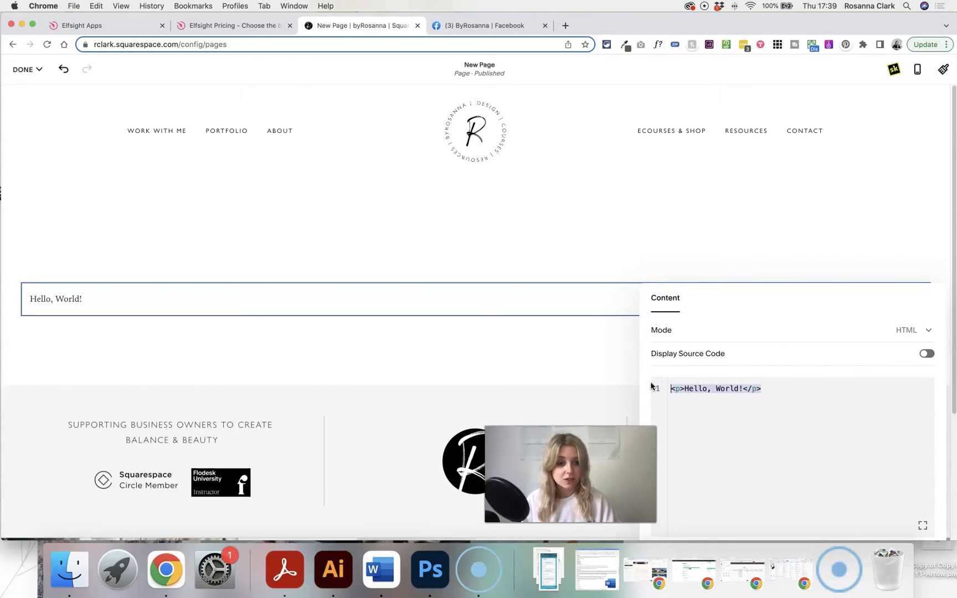
key("BackSpace")
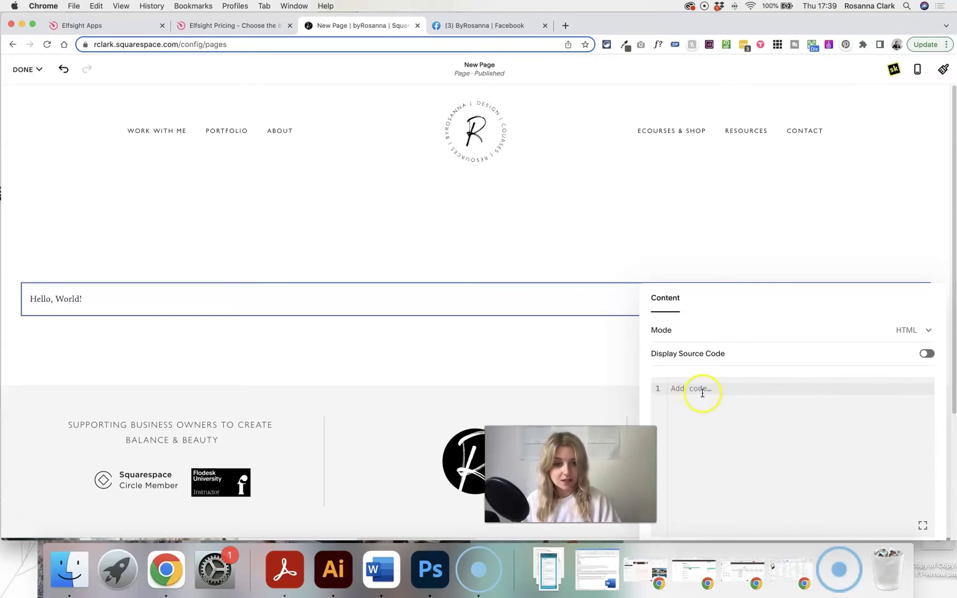
type("<script src=\"https://apps.elfsight.com/p/platform.js\" defer></script> <div class=\"elfsight-app-32b9b432-cdc2-43df-9fc1-df808862d1d2\"></div>")
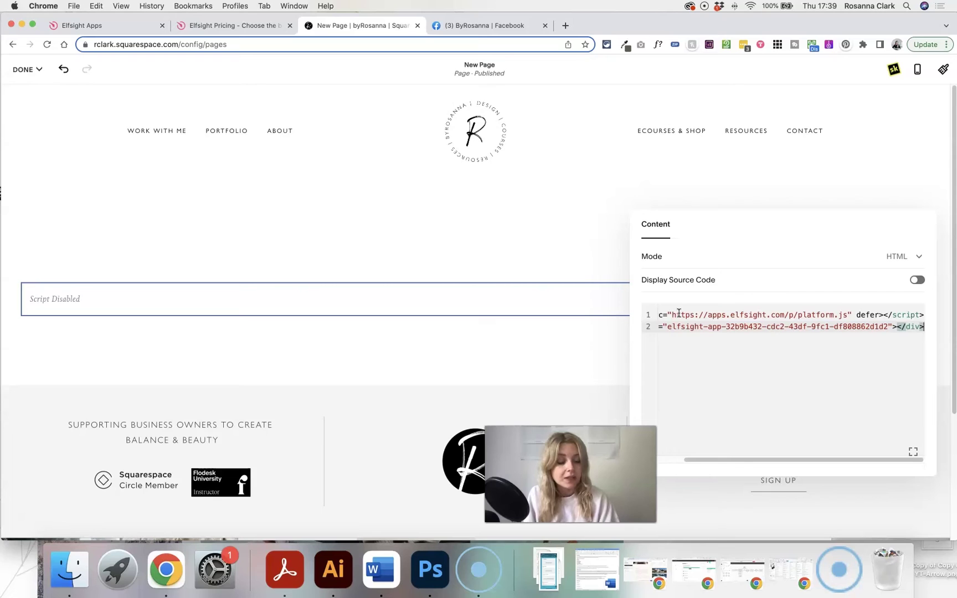
left_click(480, 346)
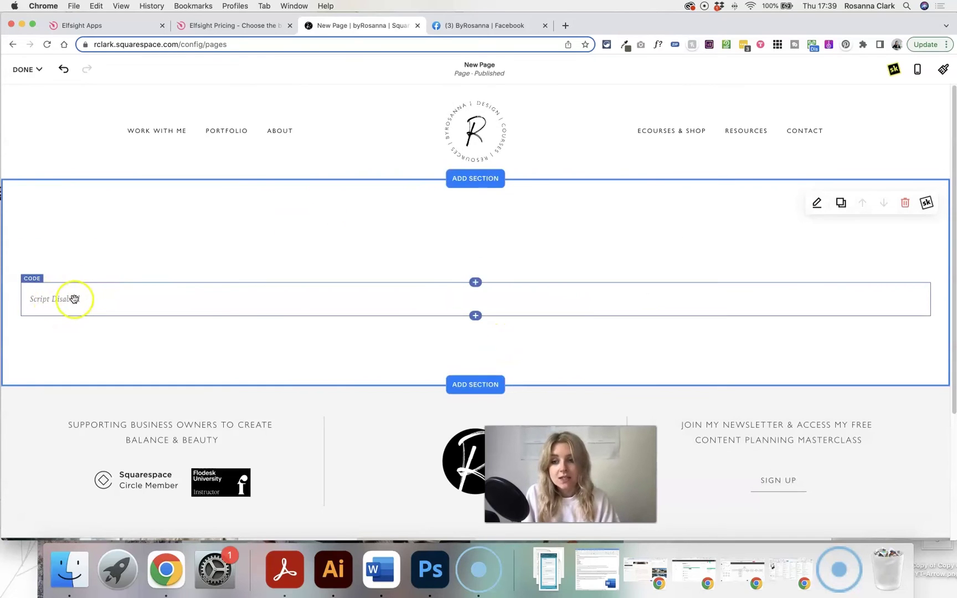
Reposition the code block and delete the leftover empty text block
left_click_drag(53, 299, 128, 252)
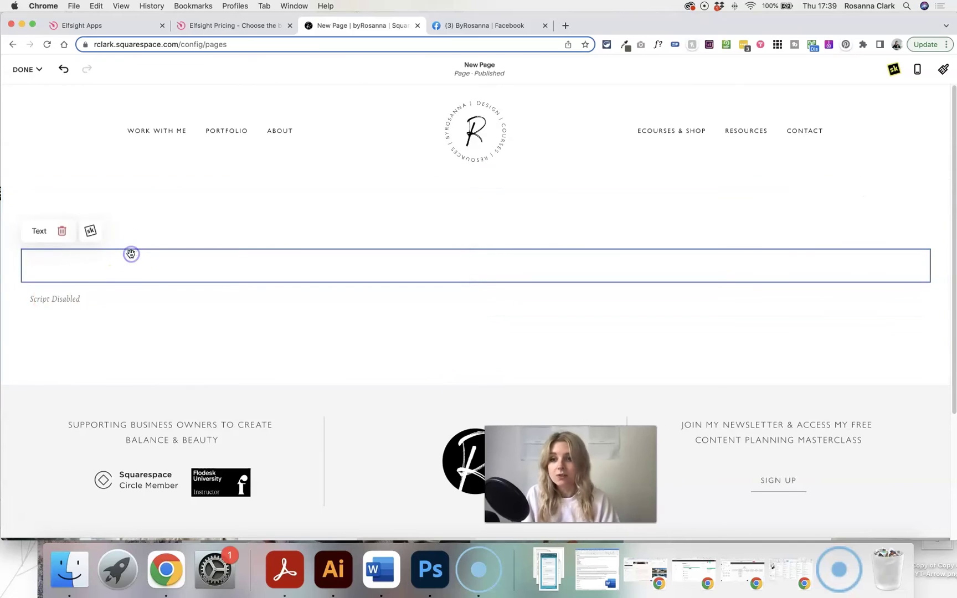
left_click(64, 231)
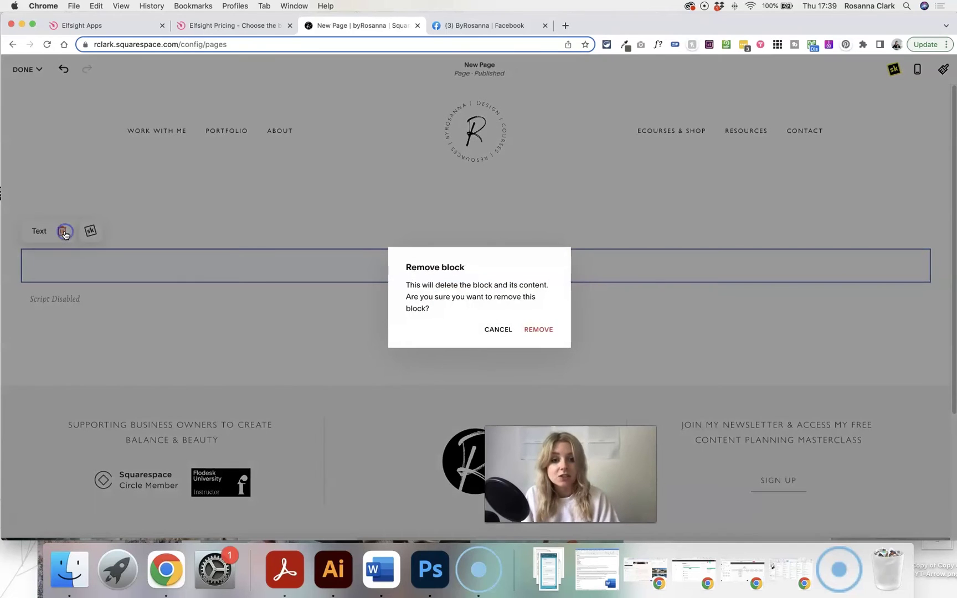
left_click(539, 330)
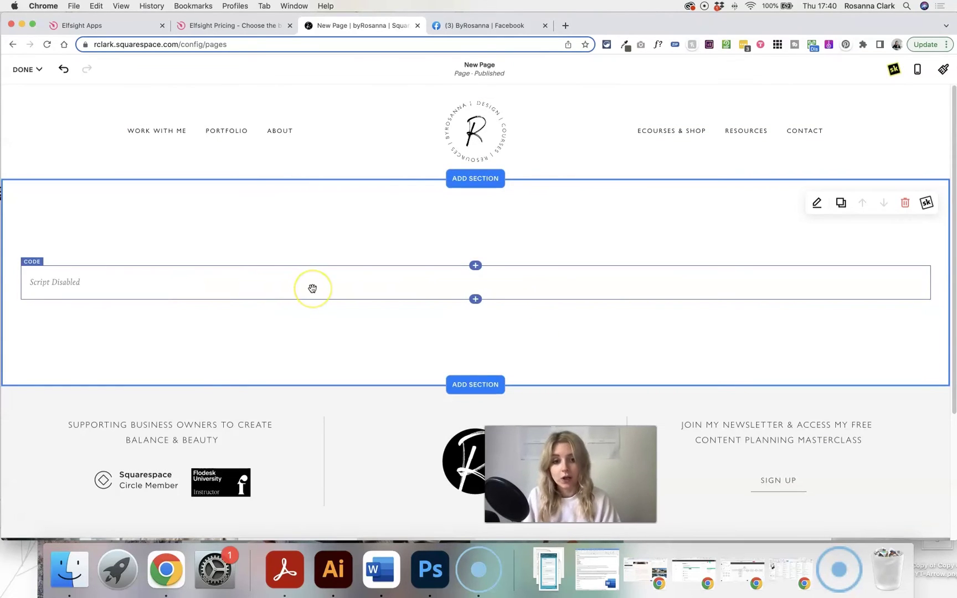
Save the new page, view it live, advance the Facebook reviews carousel one card, then open the widget editor
left_click(25, 69)
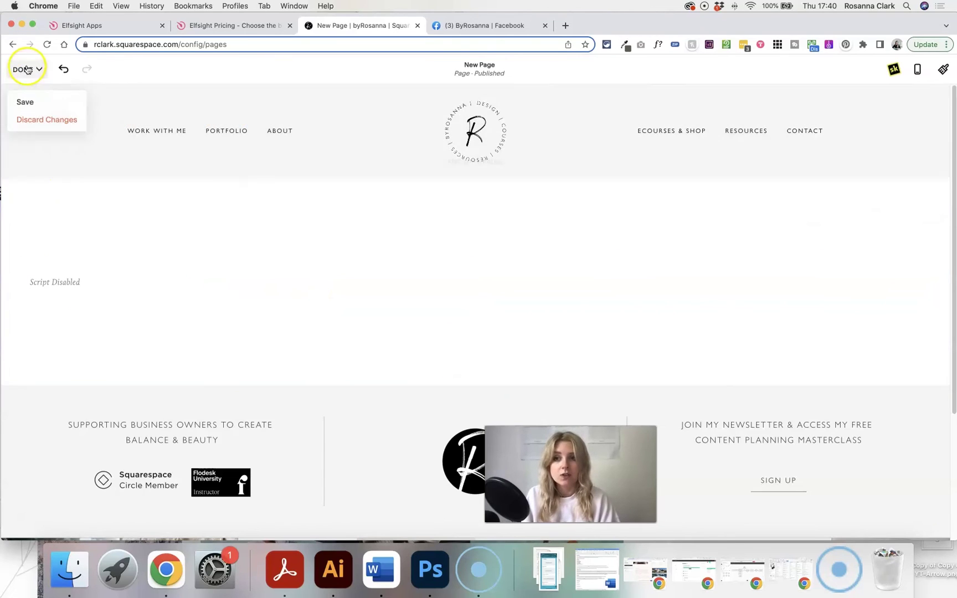
left_click(25, 101)
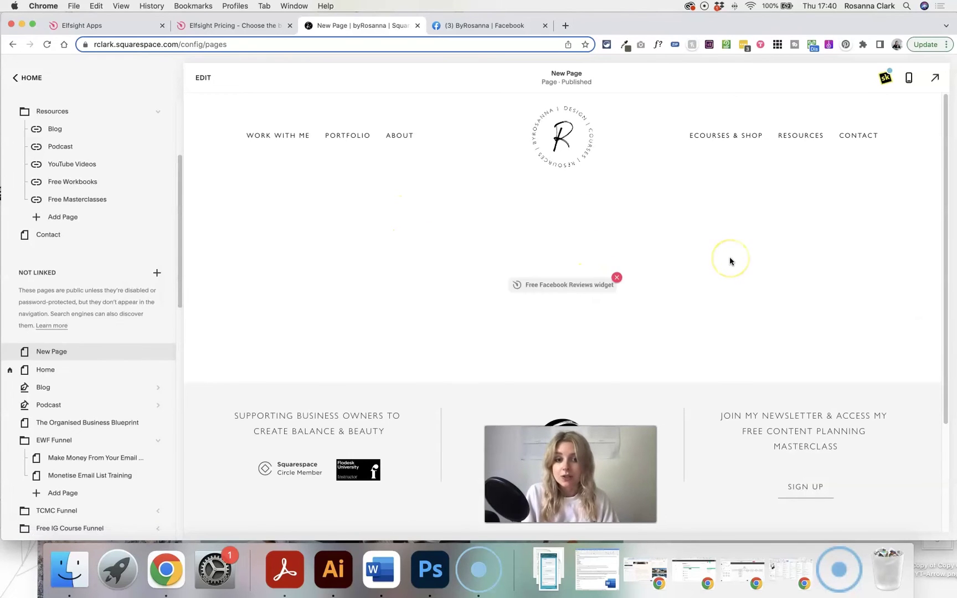
left_click(933, 79)
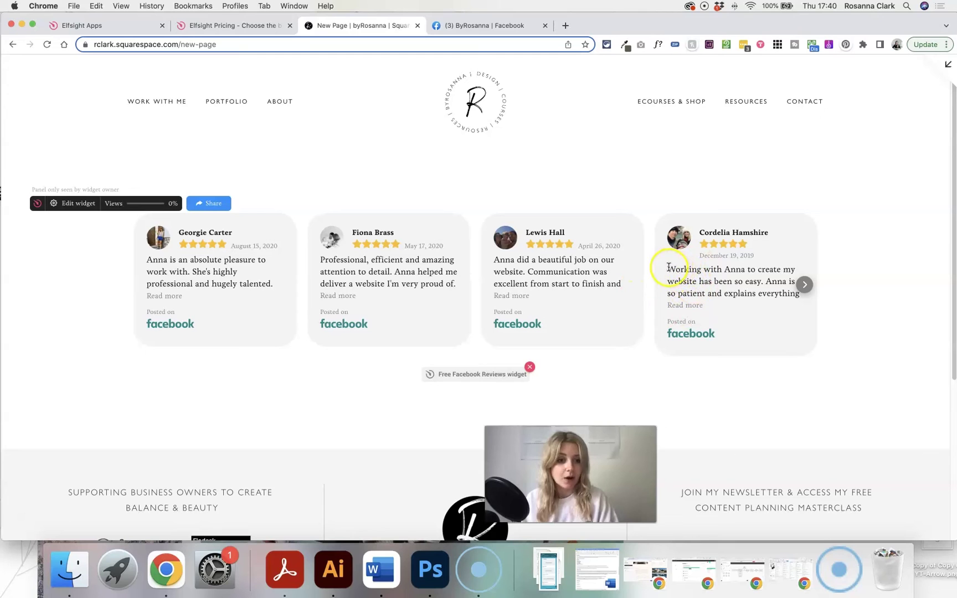
left_click_drag(699, 274, 529, 295)
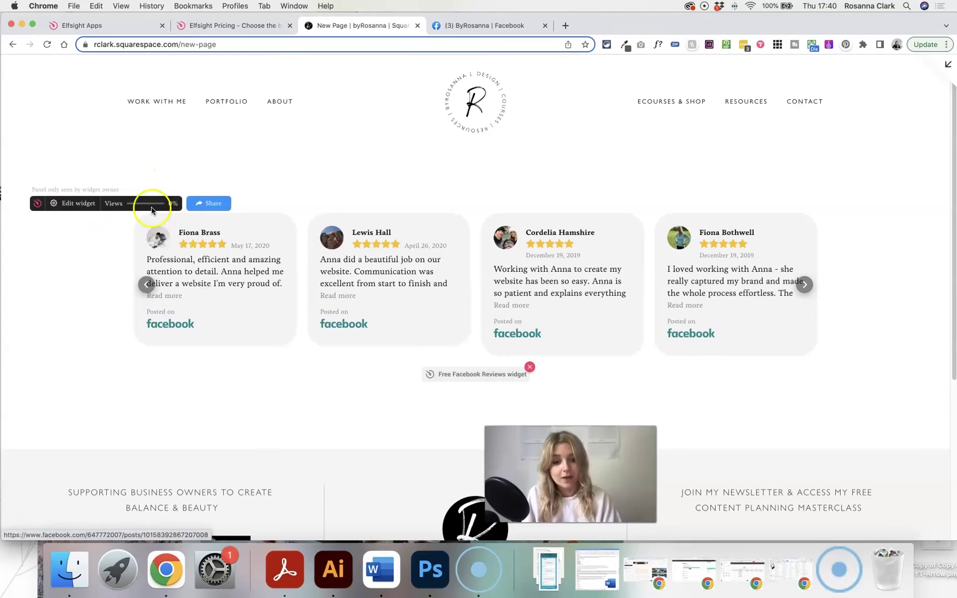
left_click(66, 205)
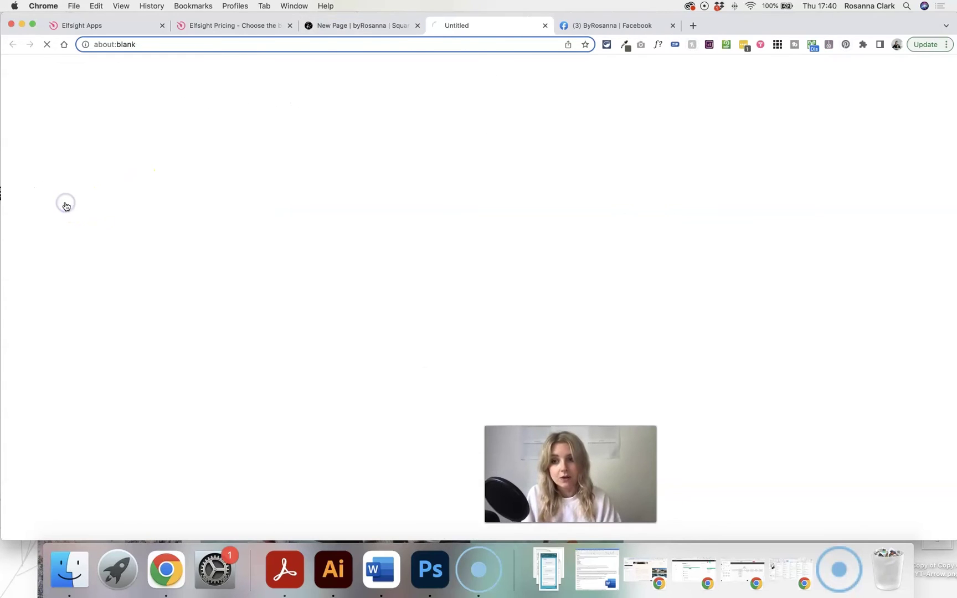
Close the widget editor tab, review Elfsight's plans for removing the free widget badge, then close the pricing page
left_click(544, 26)
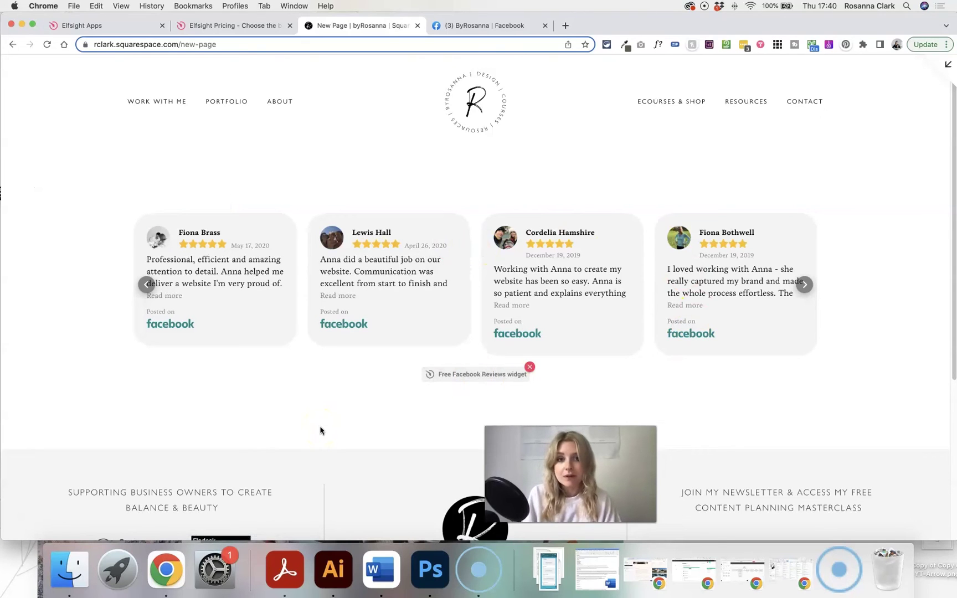
mouse_move(418, 376)
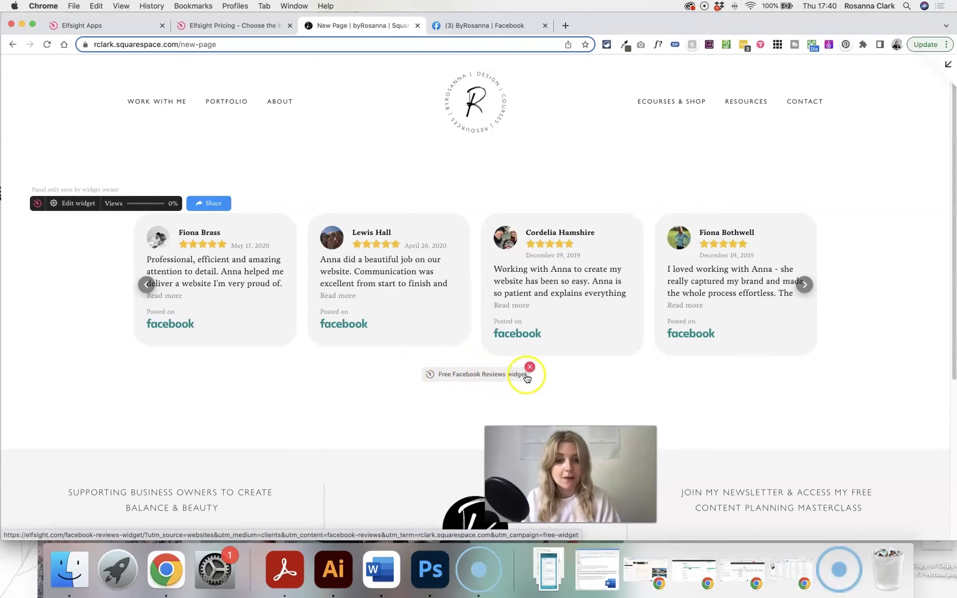
left_click(530, 368)
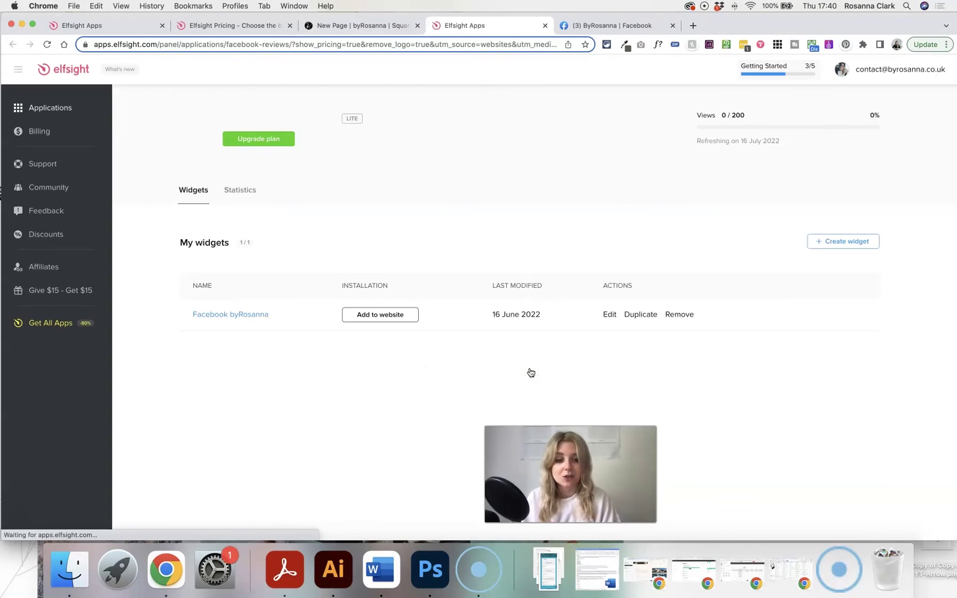
scroll(582, 253, "down", 3)
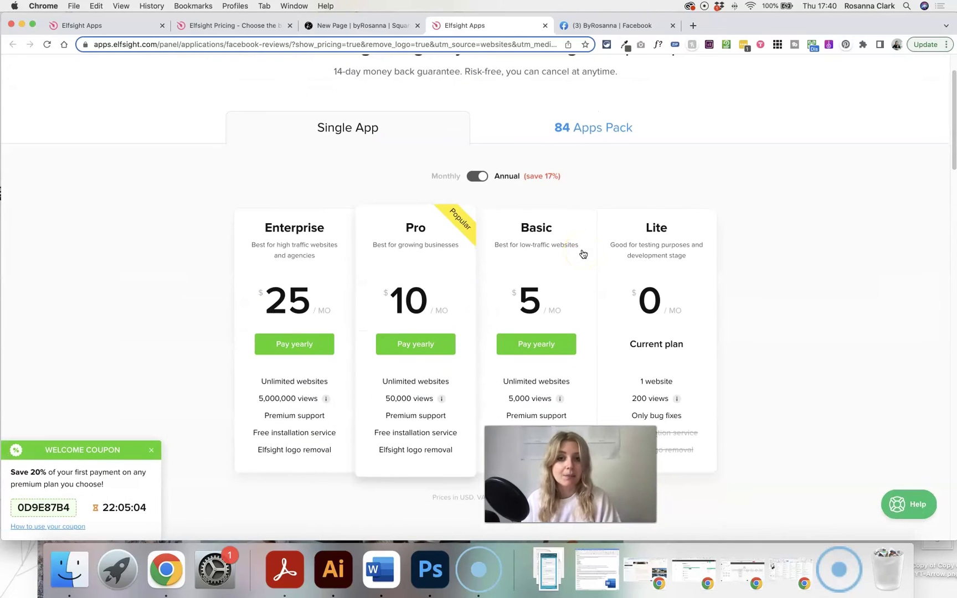
scroll(581, 252, "up", 3)
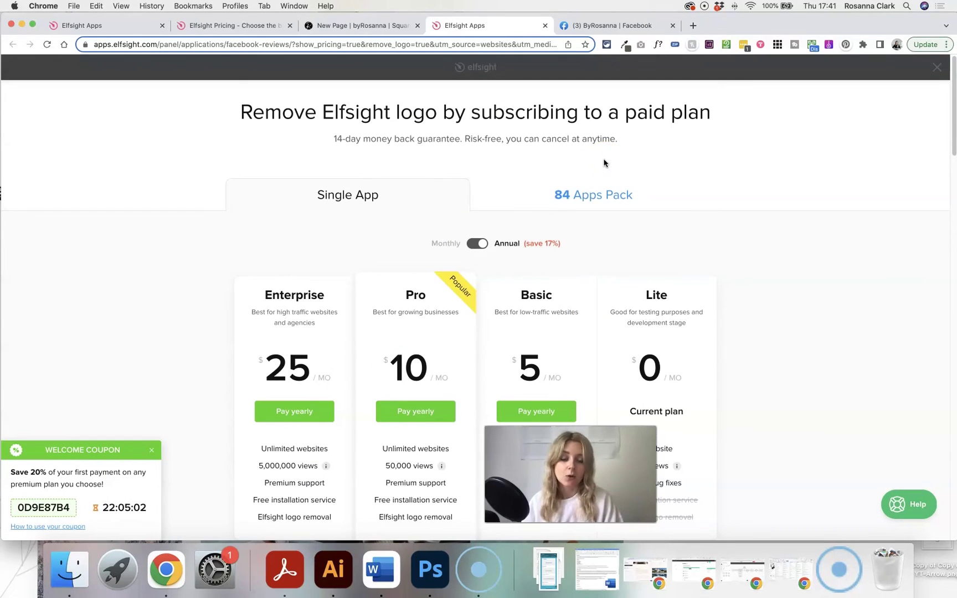
left_click(544, 26)
Open the Website Design page and preview it at full size
left_click(948, 62)
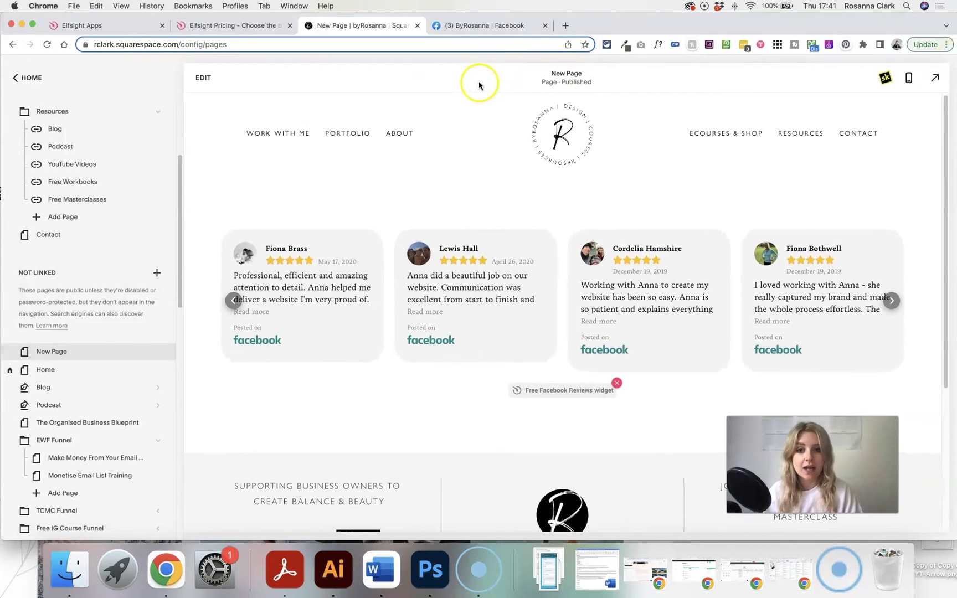
left_click(287, 152)
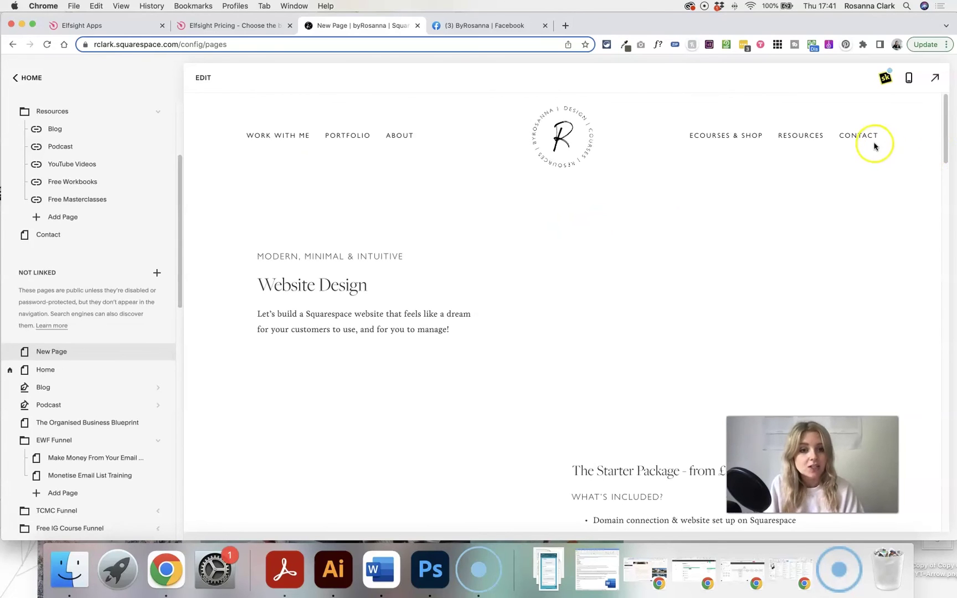
left_click(935, 78)
scroll(686, 295, "down", 15)
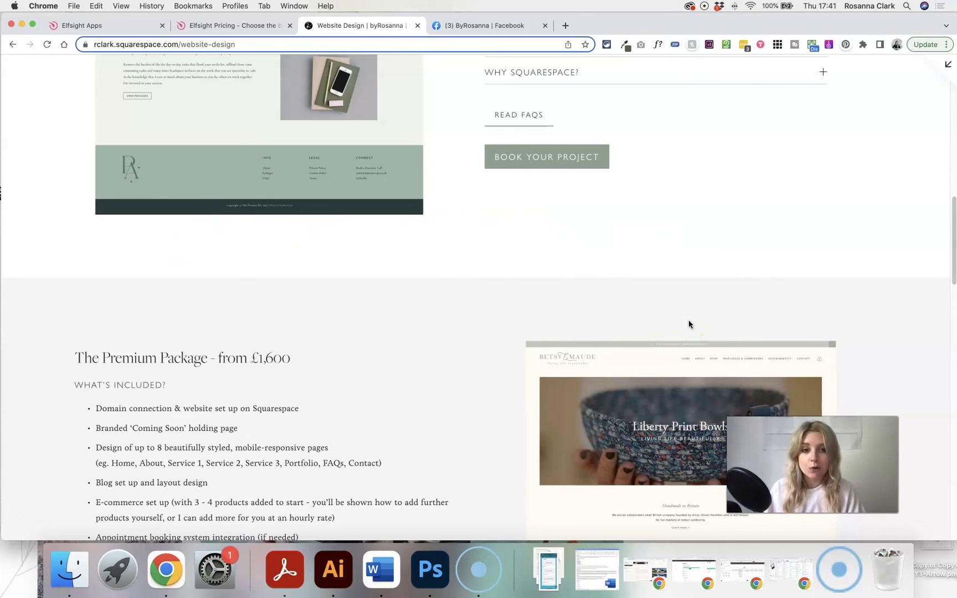
scroll(453, 333, "down", 7)
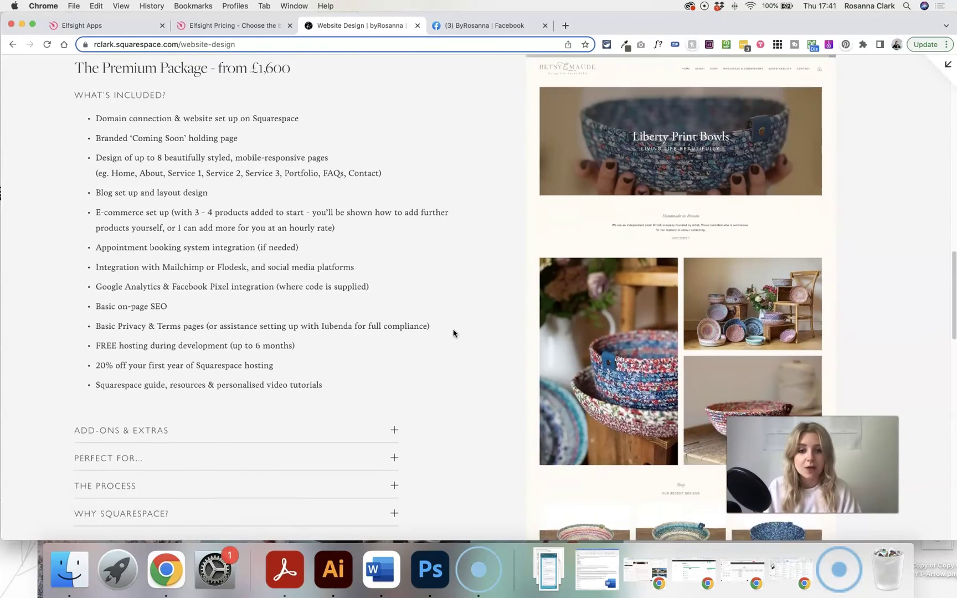
scroll(454, 327, "up", 20)
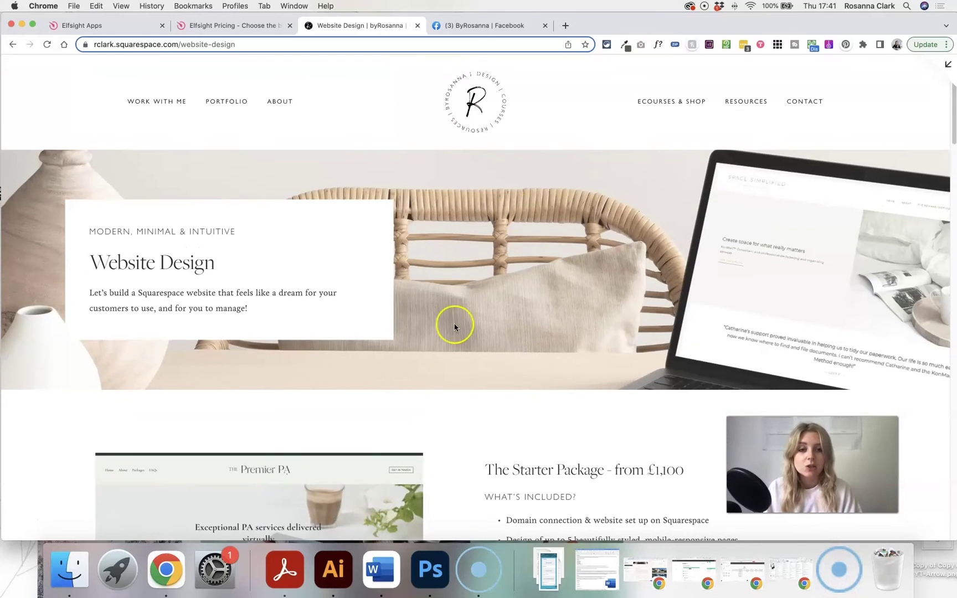
Go to Ecourses & Shop and scroll the Email Marketing with Flodesk course page's FAQ and testimonials
left_click(695, 108)
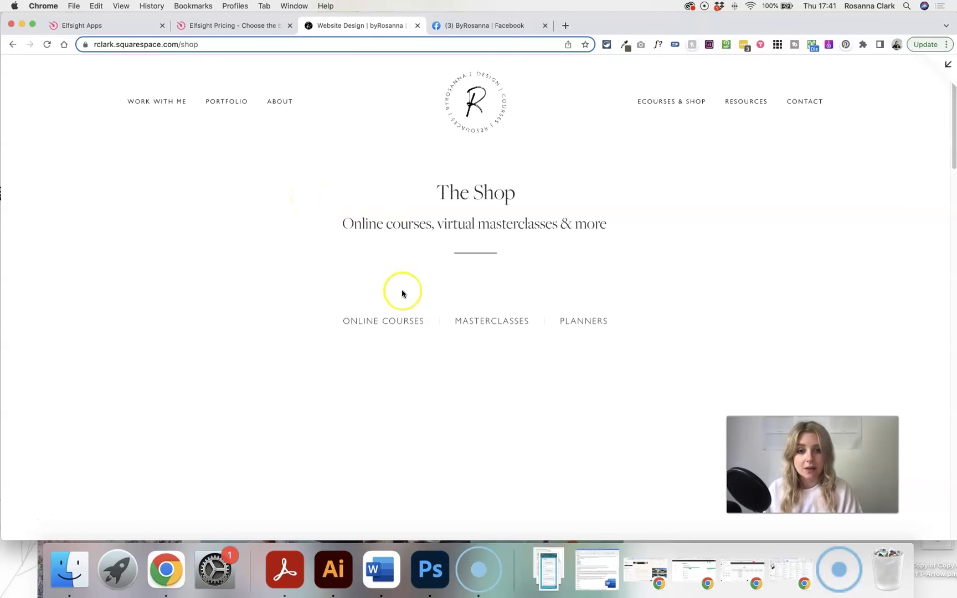
scroll(402, 294, "down", 3)
scroll(570, 199, "down", 2)
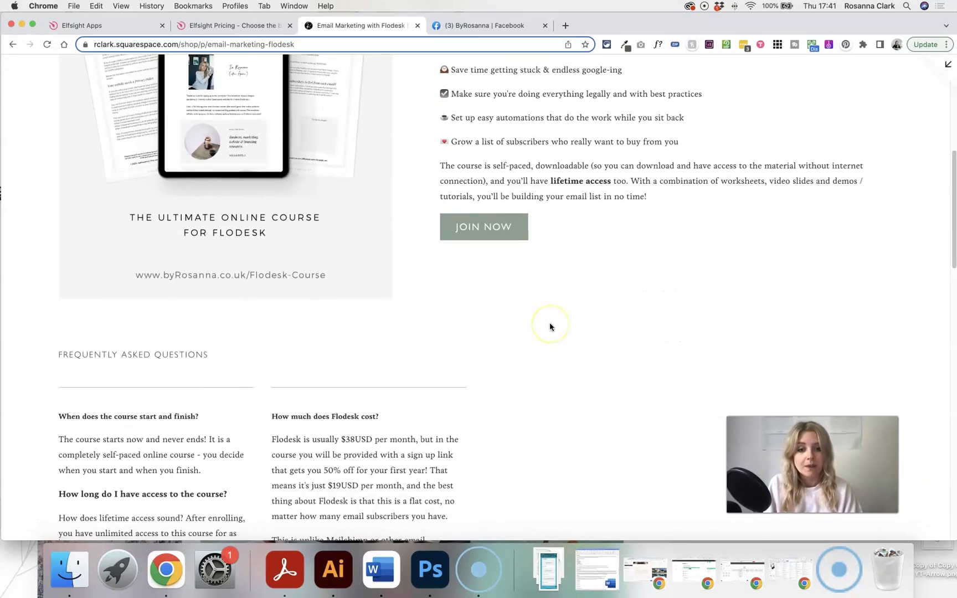
scroll(264, 294, "down", 8)
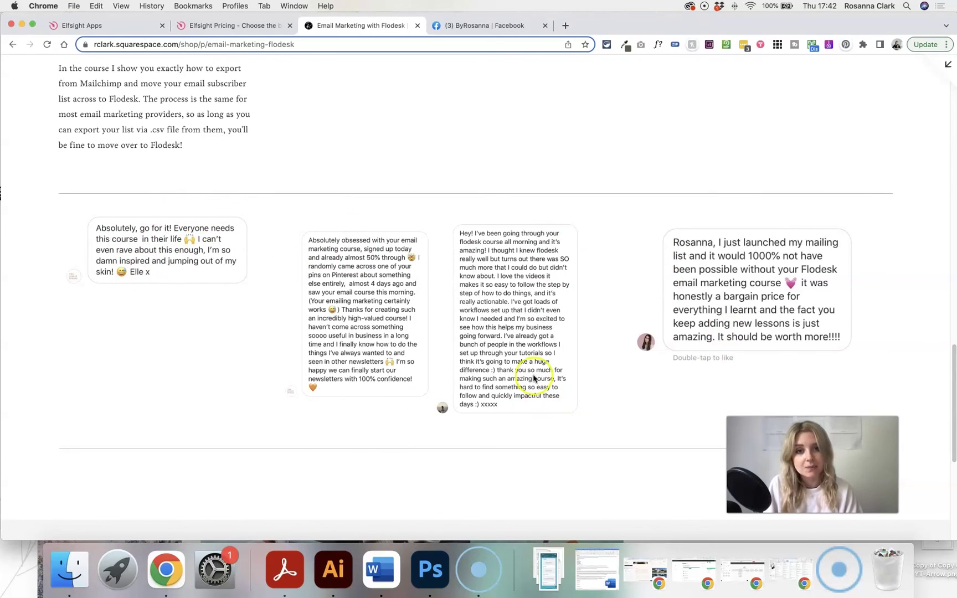
scroll(855, 154, "up", 5)
Open the Flodesk product's editor at its Additional Info content
left_click(946, 66)
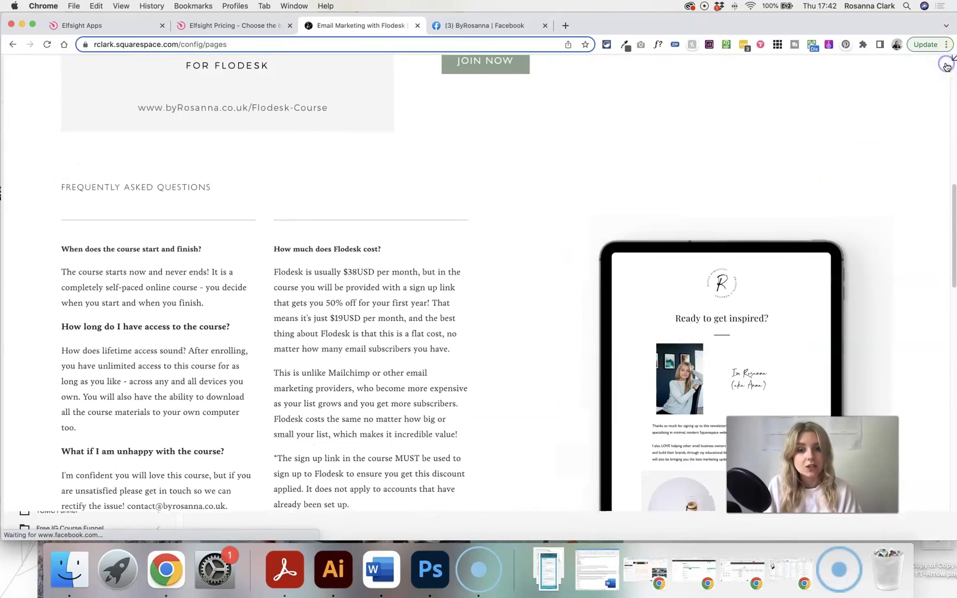
left_click(209, 80)
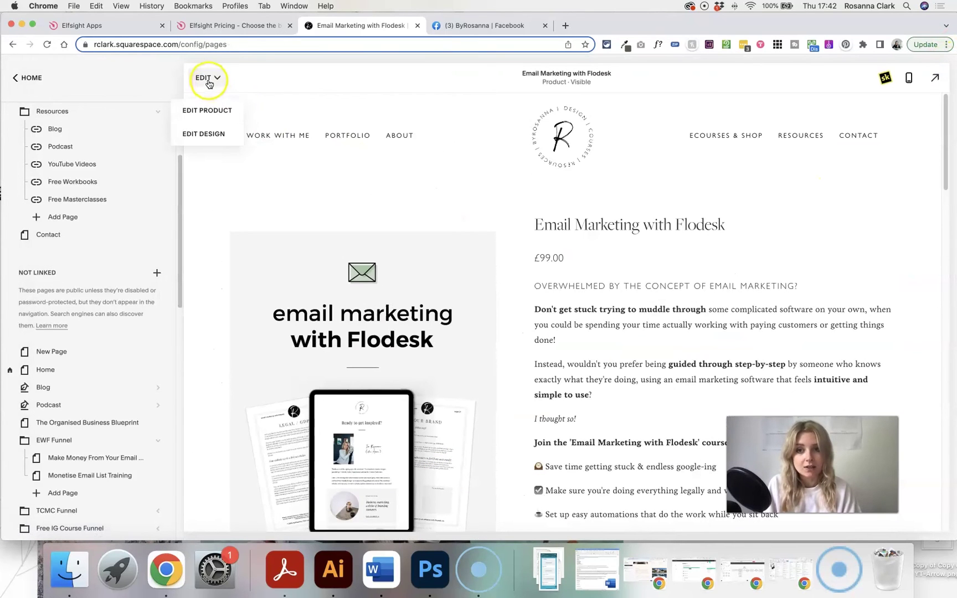
left_click(208, 110)
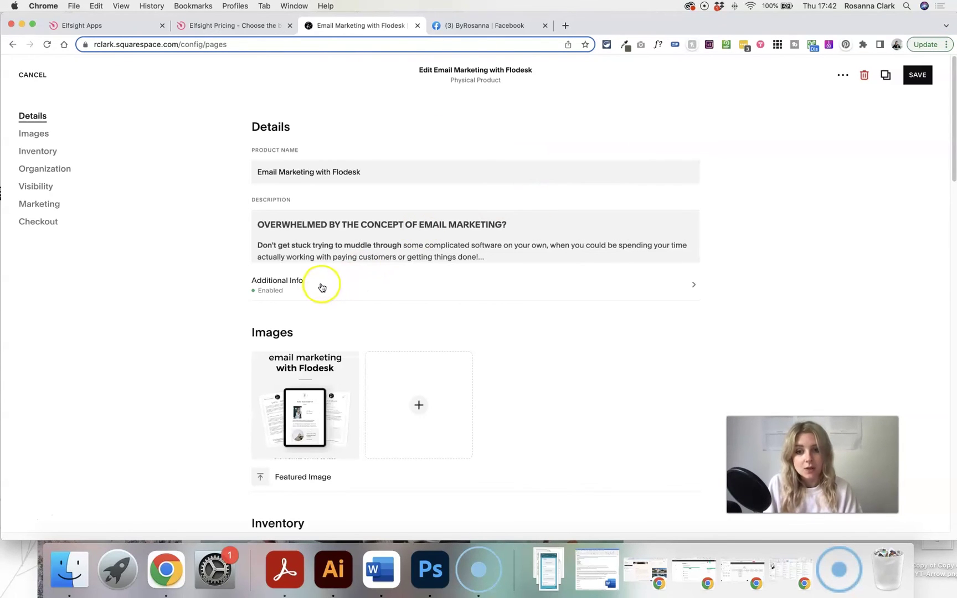
left_click(321, 285)
scroll(468, 364, "down", 10)
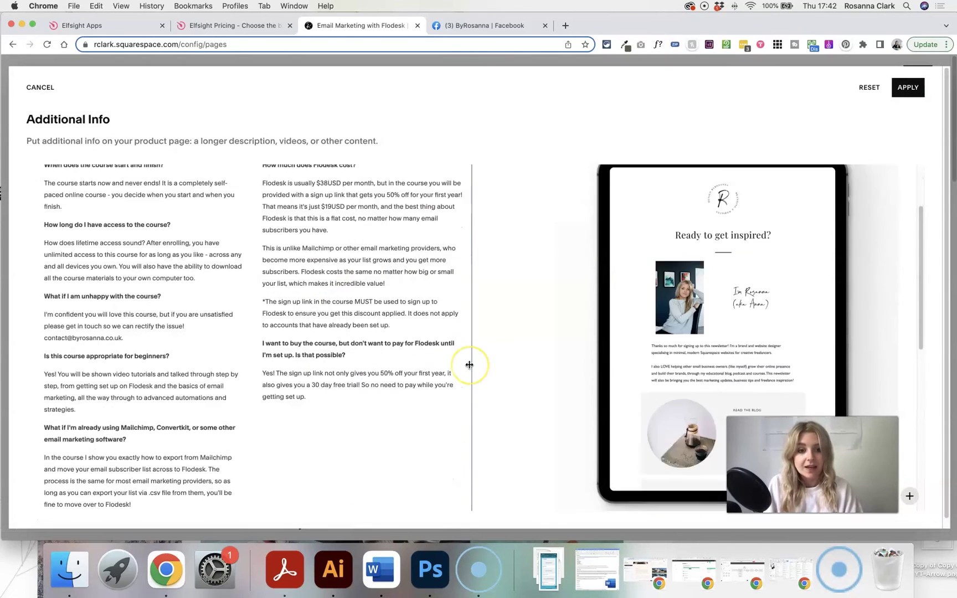
scroll(469, 364, "down", 2)
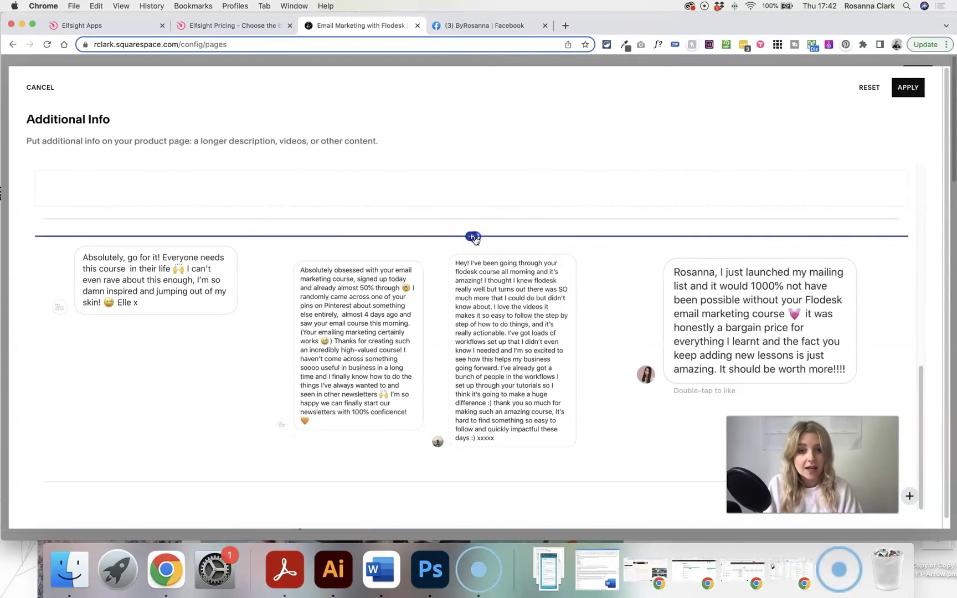
Add a Code block below the divider line, replacing the Hello, World! placeholder with the Elfsight embed script
left_click(473, 236)
scroll(881, 365, "down", 4)
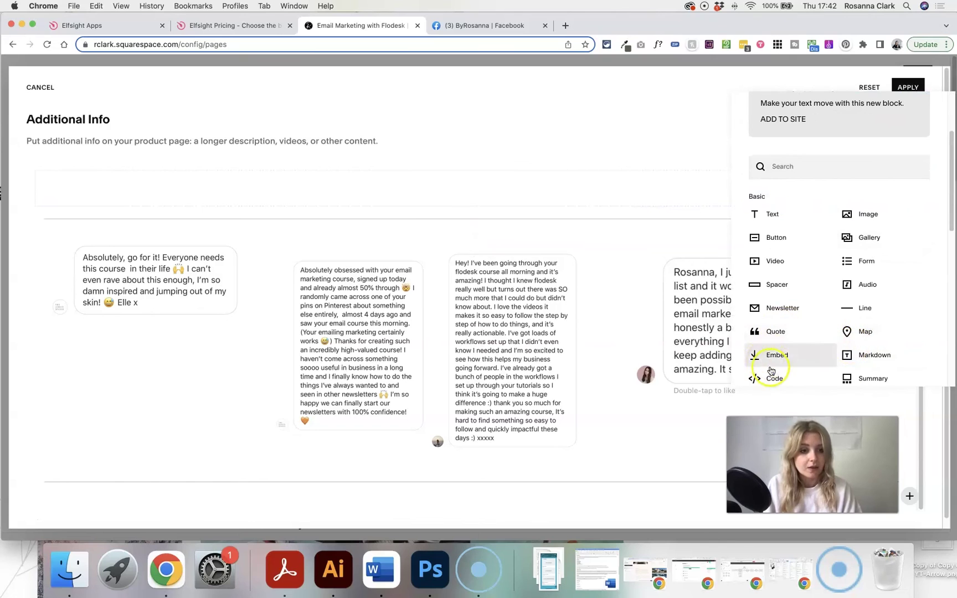
left_click(776, 381)
triple_click(740, 380)
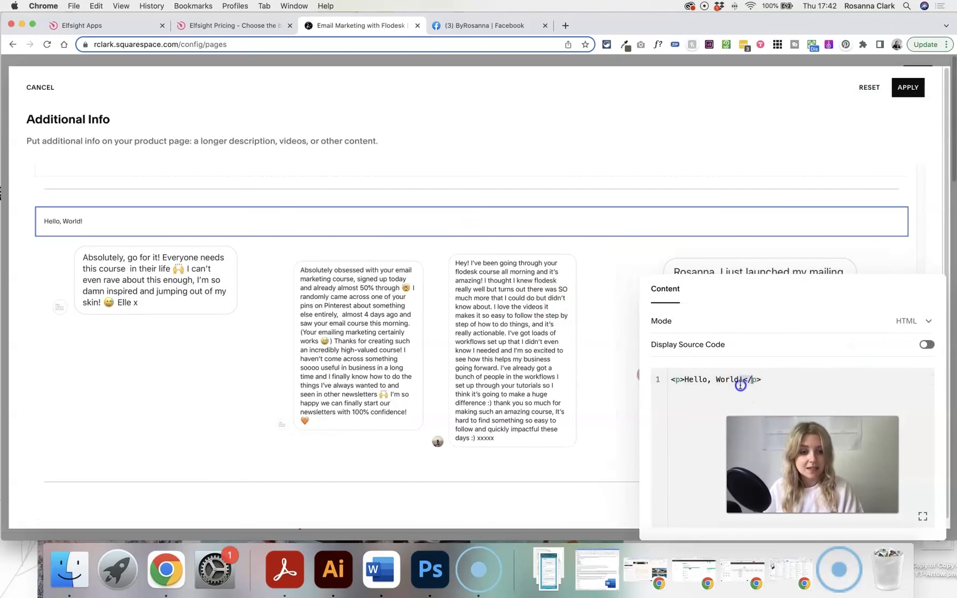
type("<script src=\"https://apps.elfsight.com/p/platform.js\" defer></script> <div class=\"elfsight-app-32b9b432-cdc2-43df-9fc1-df808862d1d2\"></div>")
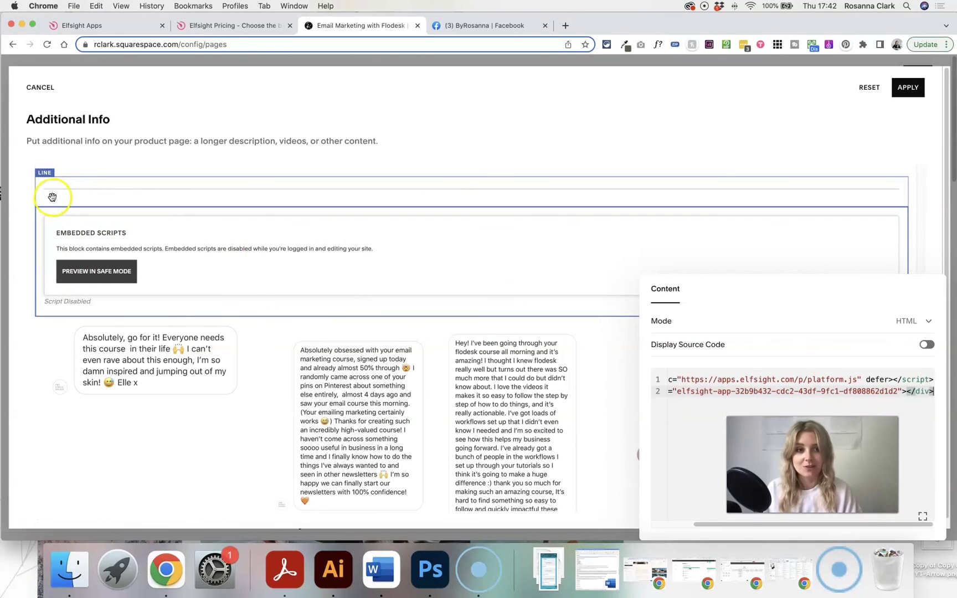
left_click(588, 165)
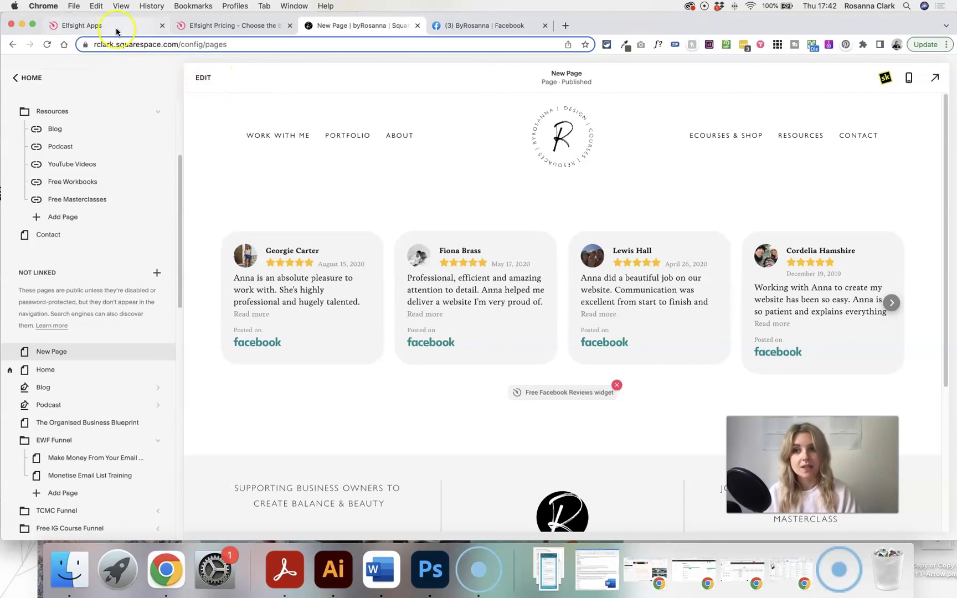
In the Elfsight dashboard, scroll the Applications list past apps like RSS Feed and Photo Gallery
left_click(116, 26)
left_click(60, 106)
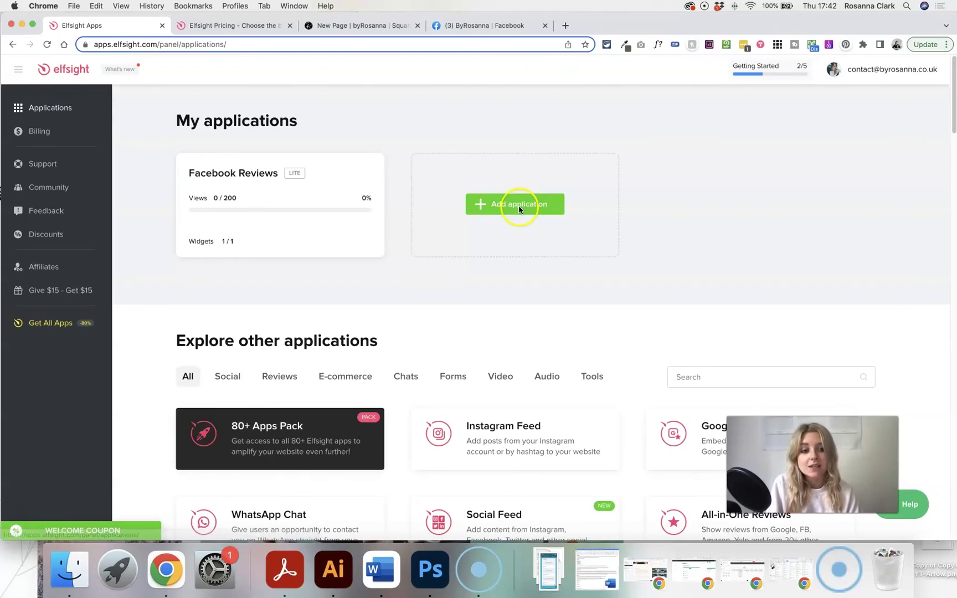
scroll(456, 376, "down", 10)
scroll(455, 376, "down", 7)
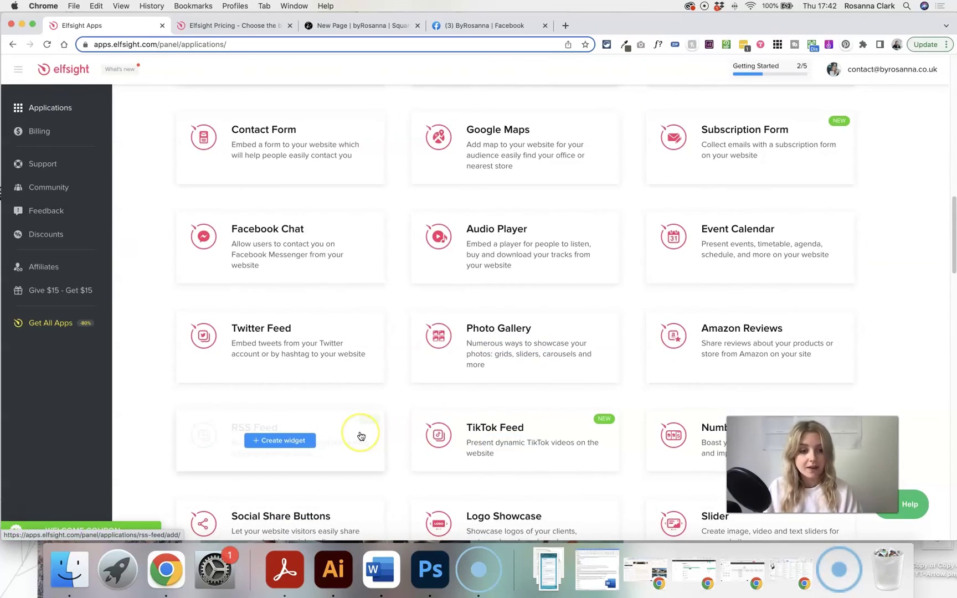
scroll(390, 241, "down", 3)
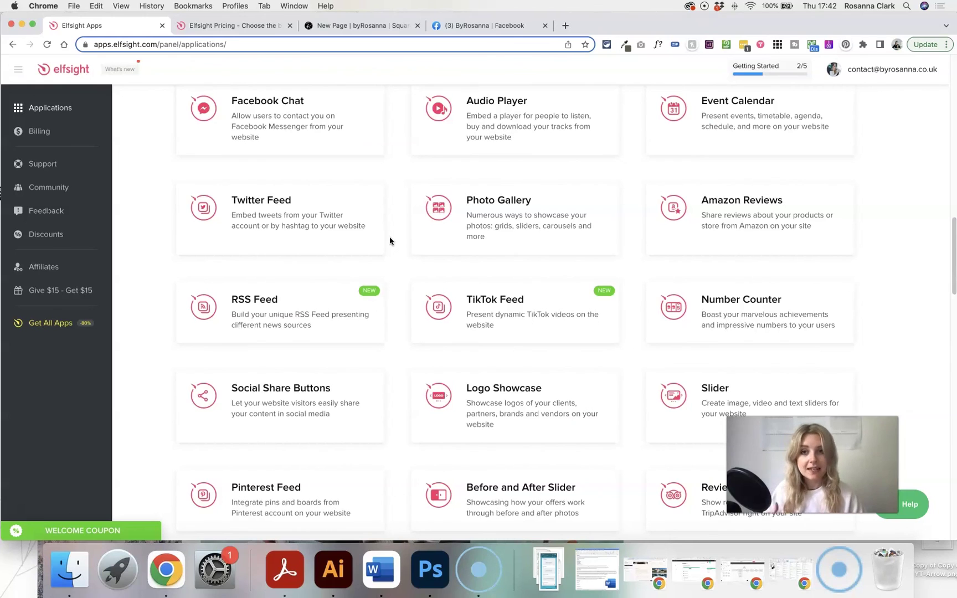